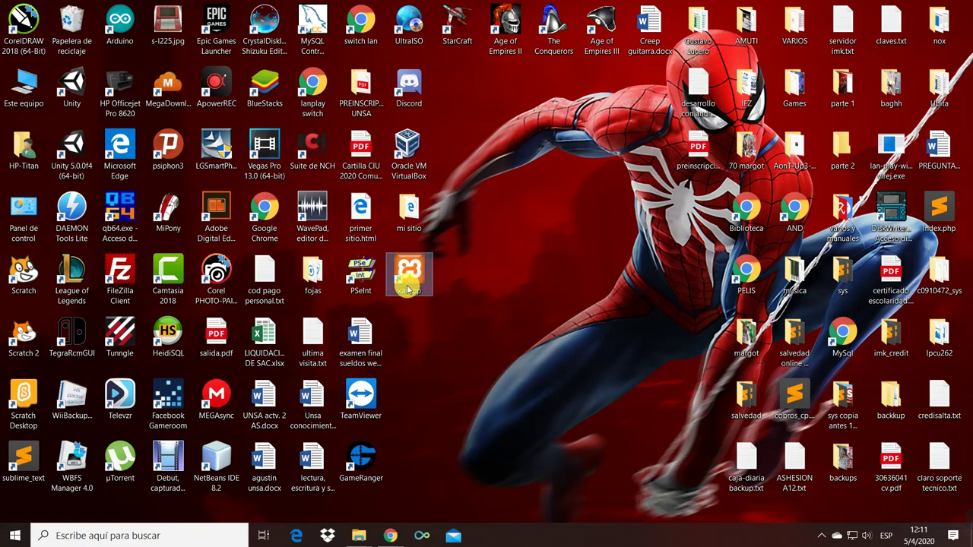
Step: Delete the existing xampp shortcut from the desktop
{"action": "key", "text": "Delete"}
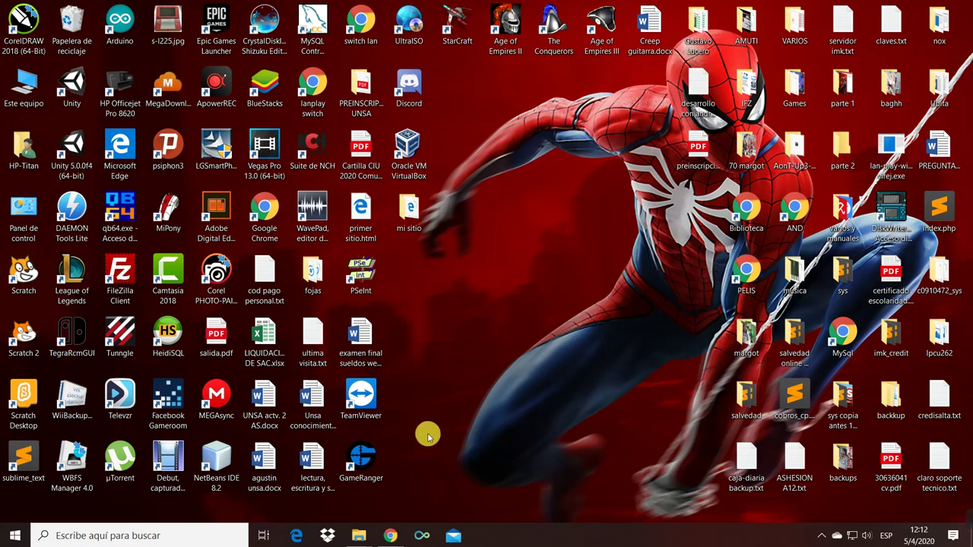
Step: Search Google for "xampp" in a new maximized Chrome window and open the Apache Friends installers and downloads page
{"action": "mouse_move", "coordinate": [387, 538]}
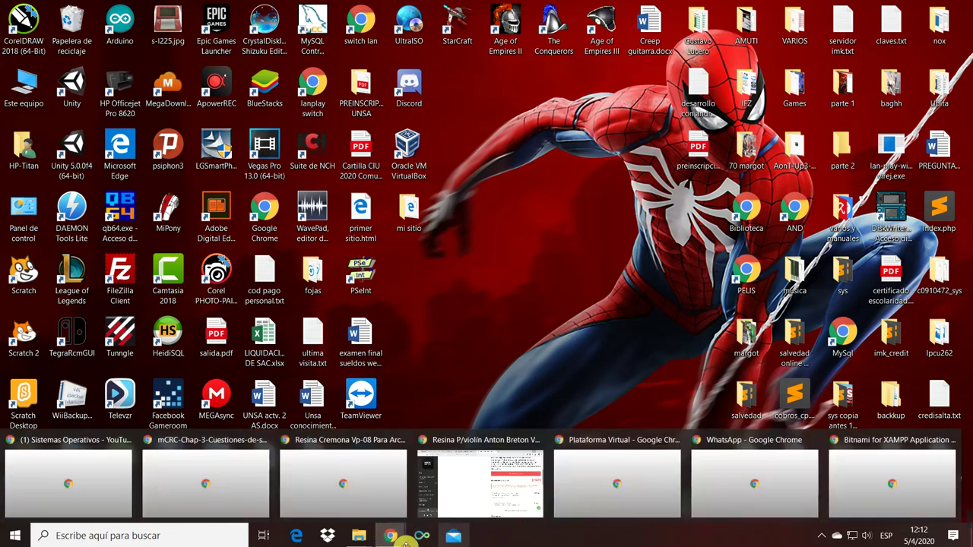
{"action": "middle_click", "coordinate": [387, 538]}
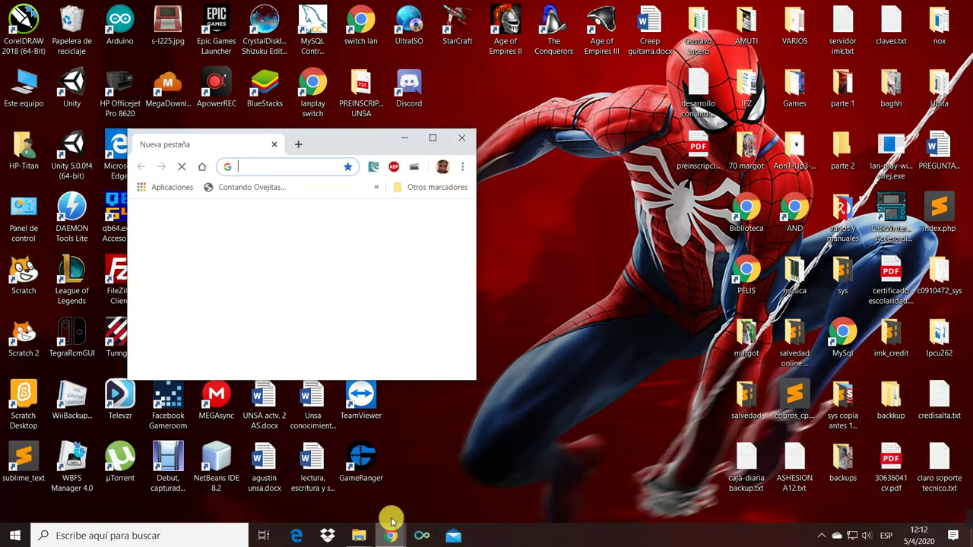
{"action": "left_click", "coordinate": [431, 134]}
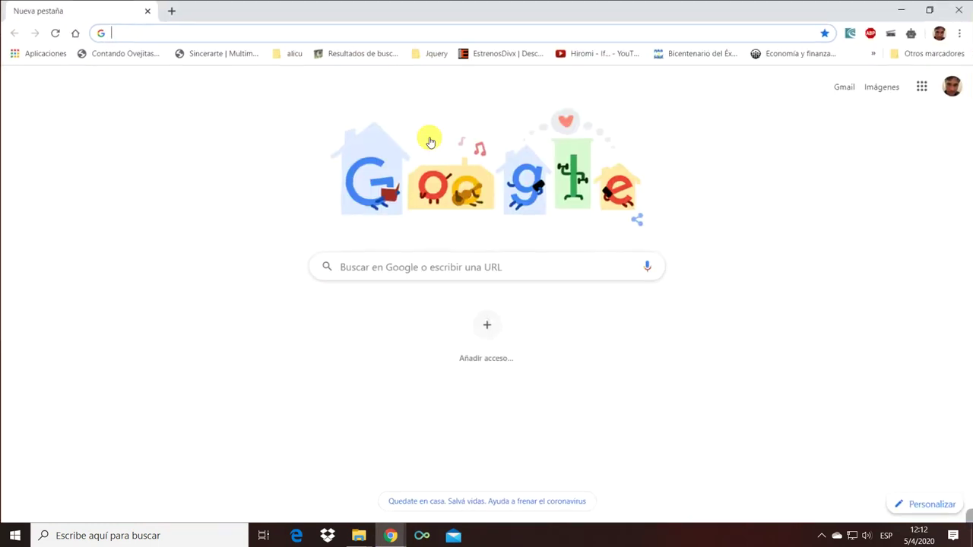
{"action": "left_click", "coordinate": [367, 264]}
{"action": "type", "text": "xampp"}
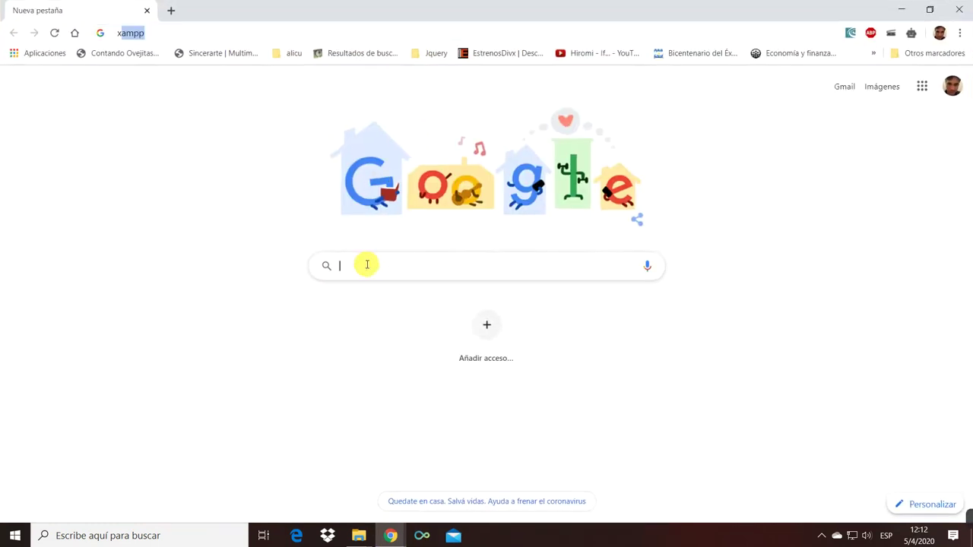
{"action": "key", "text": "Return"}
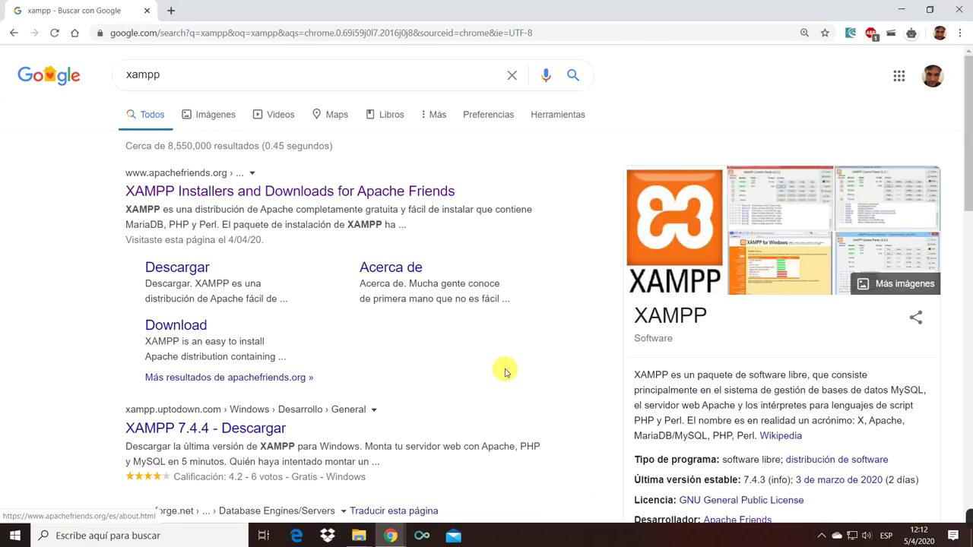
{"action": "left_click", "coordinate": [316, 196]}
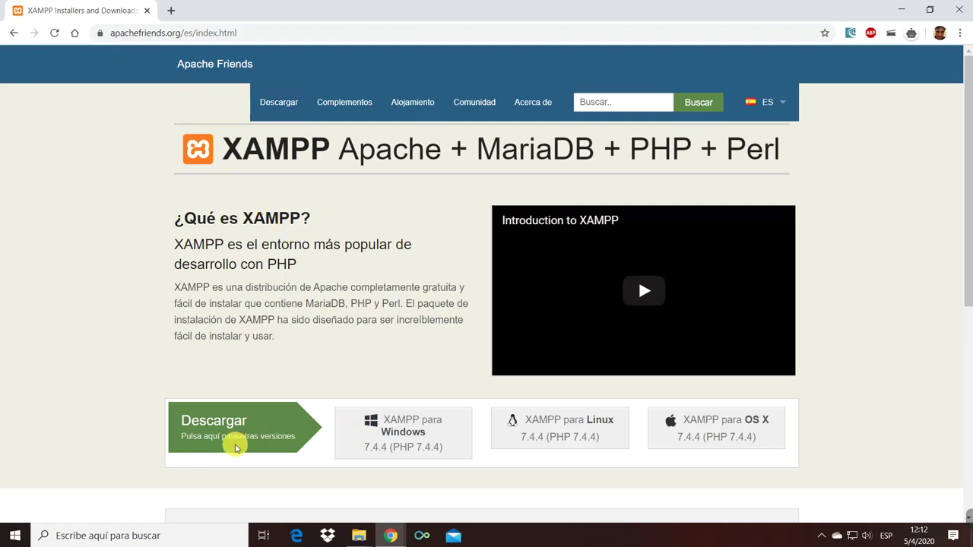
Step: Download the XAMPP 7.4.4 installer for Windows, run it, and minimize the browser
{"action": "left_click", "coordinate": [406, 441]}
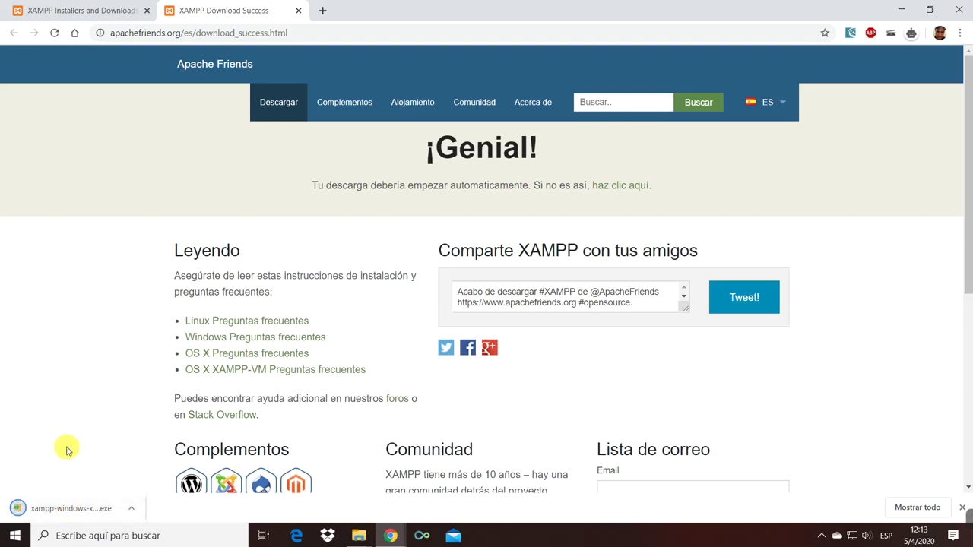
{"action": "left_click", "coordinate": [63, 509]}
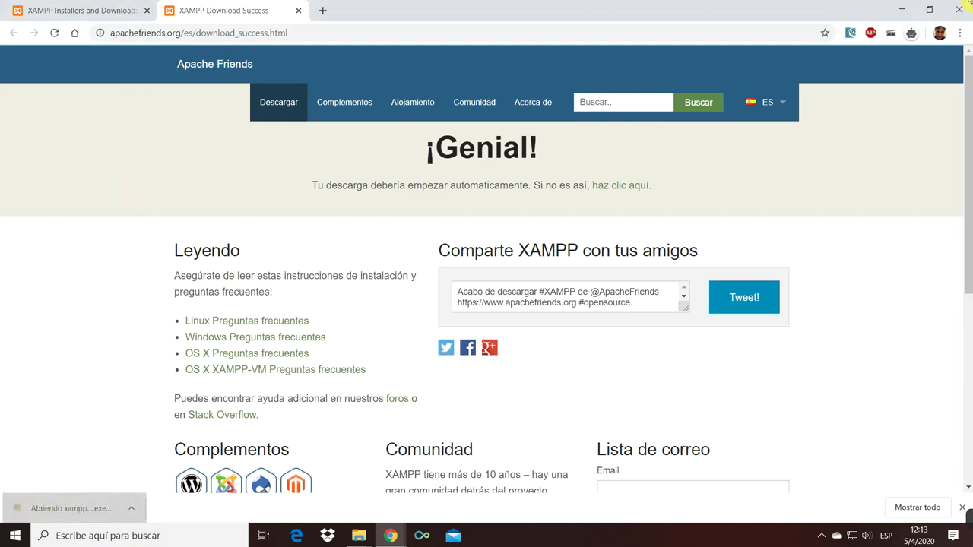
{"action": "left_click", "coordinate": [908, 11]}
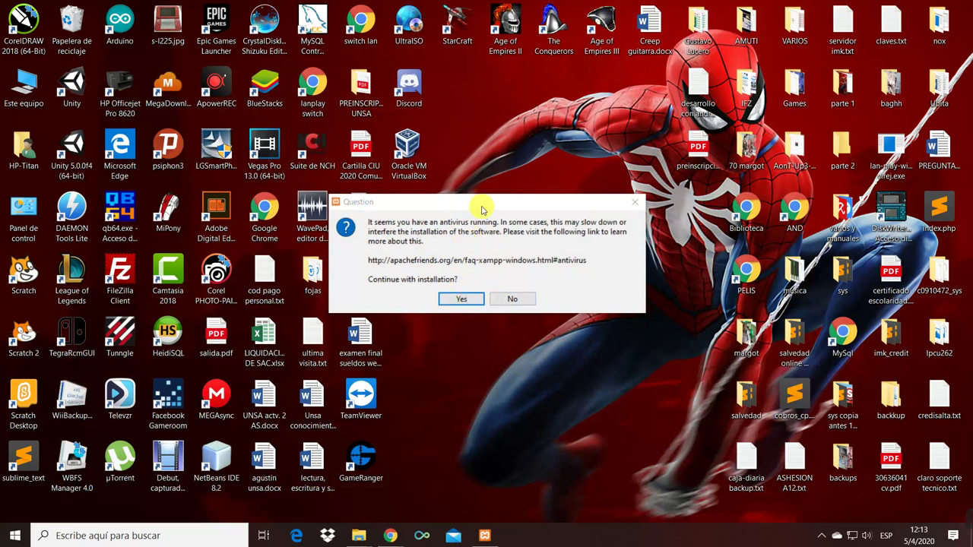
Step: Look at the Avira antivirus options, including Real-Time Protection, without changing any of them
{"action": "left_click", "coordinate": [822, 537]}
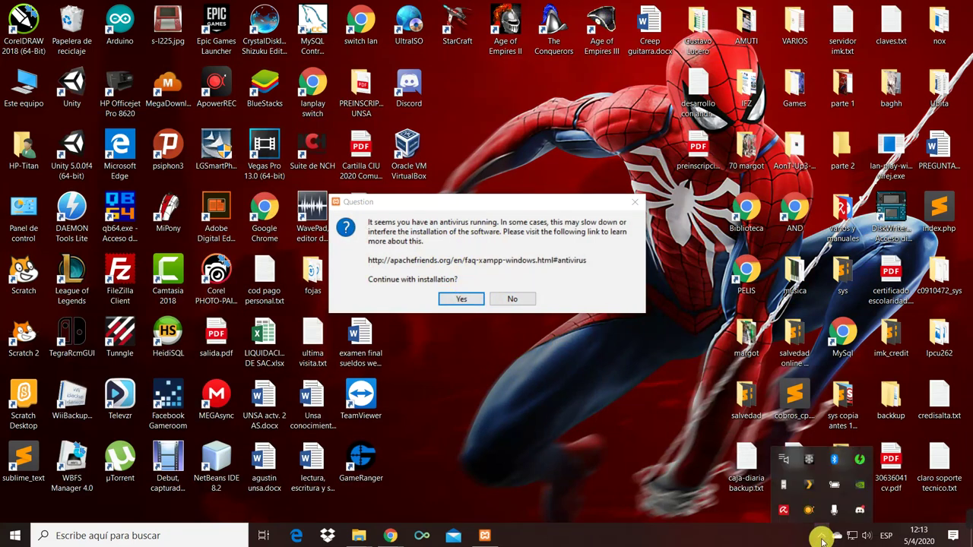
{"action": "right_click", "coordinate": [784, 517]}
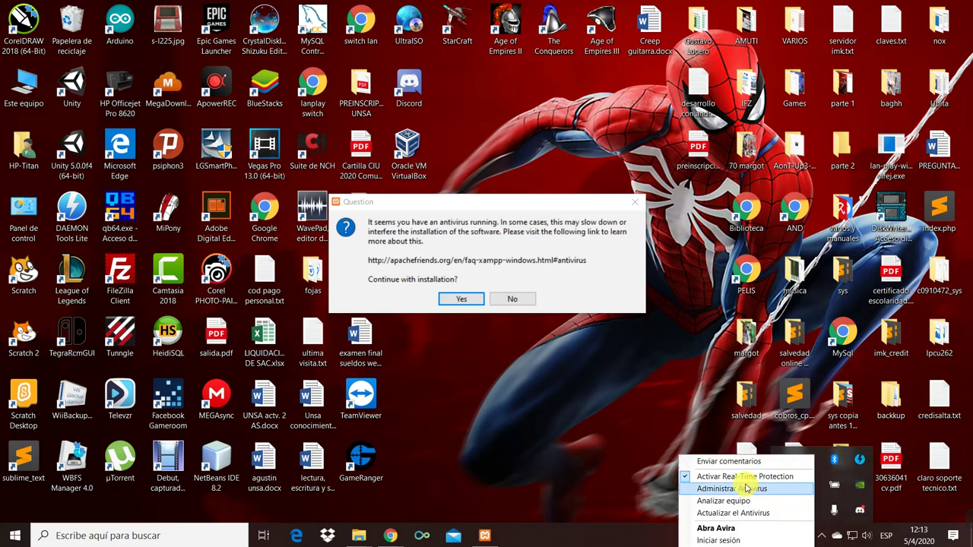
{"action": "left_click", "coordinate": [608, 455]}
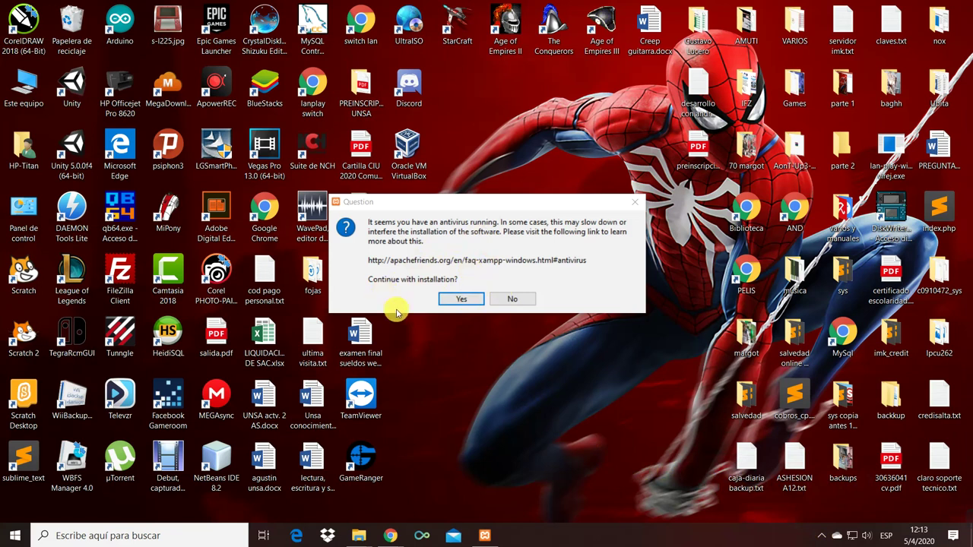
Step: Continue past the antivirus question to the XAMPP setup wizard and abort the installation
{"action": "left_click", "coordinate": [459, 298]}
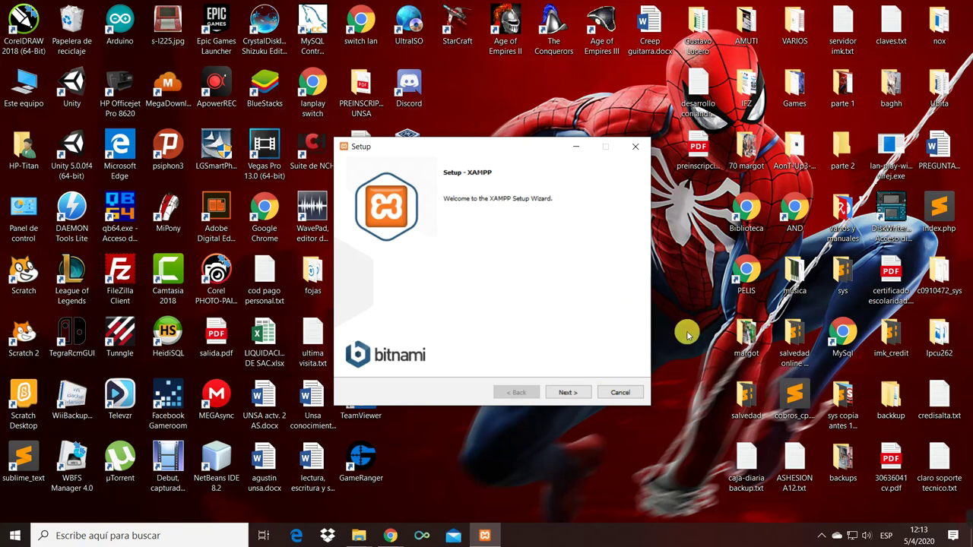
{"action": "left_click", "coordinate": [623, 393]}
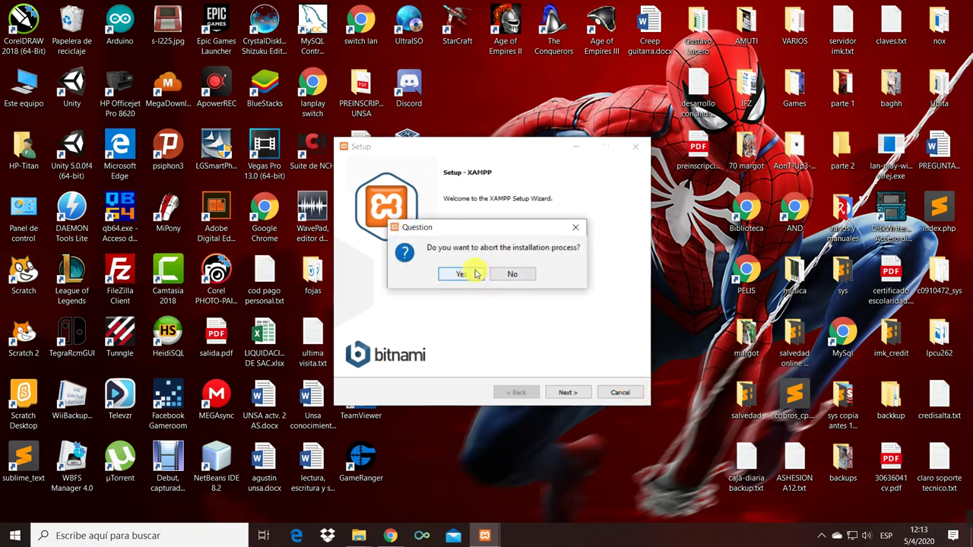
{"action": "left_click", "coordinate": [476, 274]}
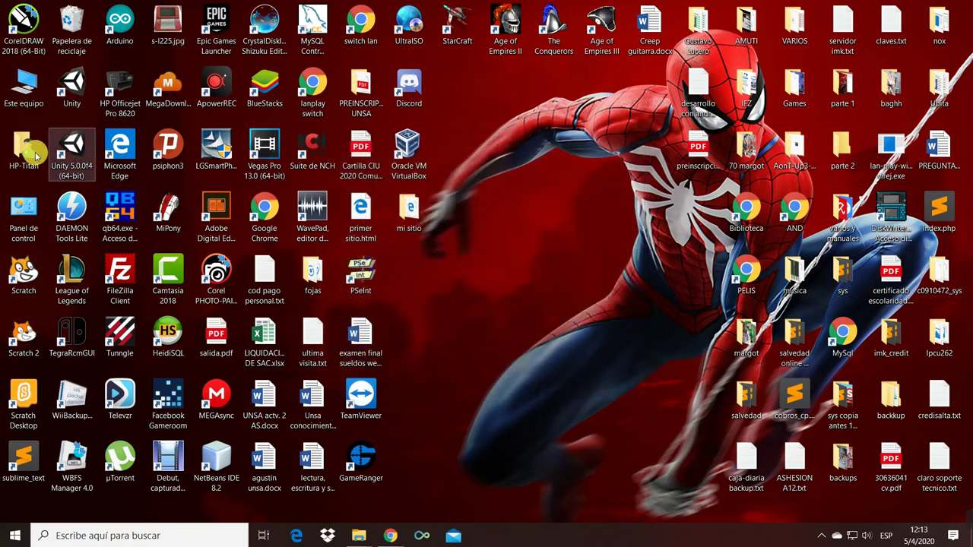
Step: Find the xampp and xampp2 folders on drive C:, look through the files in xampp2, and put the window away
{"action": "double_click", "coordinate": [17, 96]}
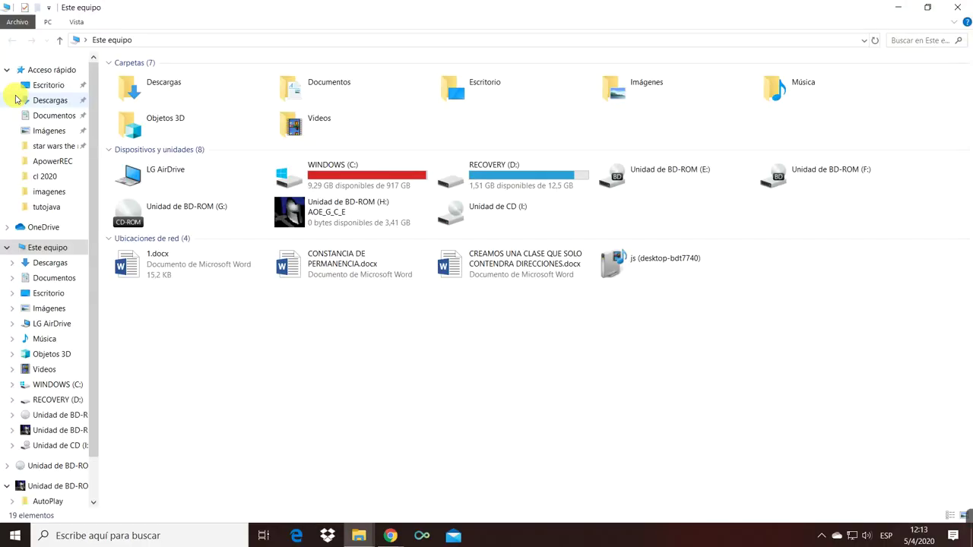
{"action": "left_click", "coordinate": [403, 187]}
{"action": "double_click", "coordinate": [403, 186]}
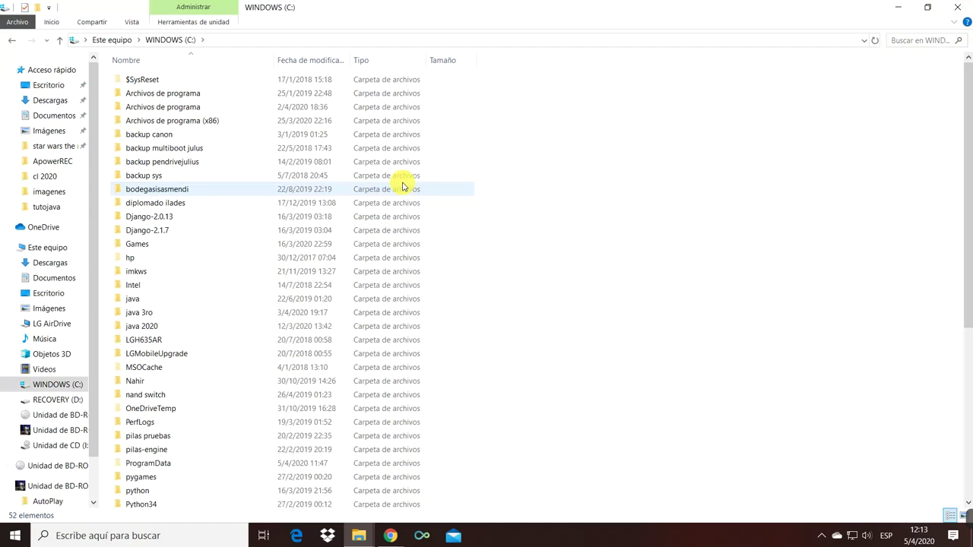
{"action": "scroll", "coordinate": [228, 304], "scroll_direction": "down", "scroll_amount": 4}
{"action": "scroll", "coordinate": [28, 480], "scroll_direction": "down", "scroll_amount": 2}
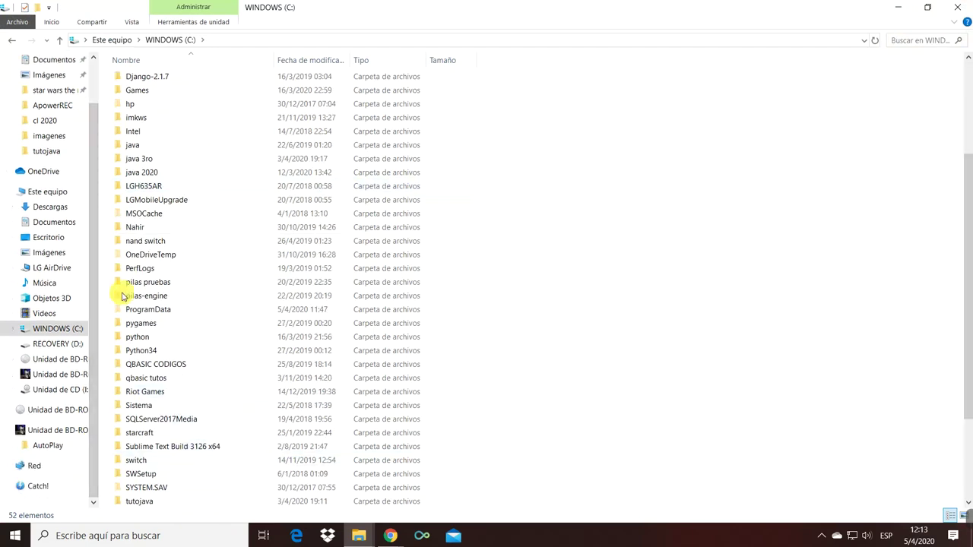
{"action": "scroll", "coordinate": [134, 321], "scroll_direction": "down", "scroll_amount": 3}
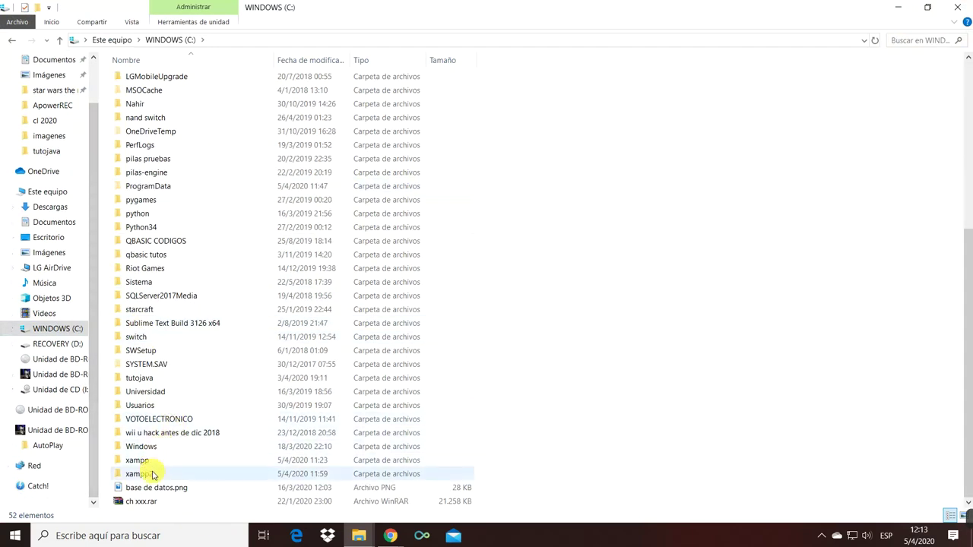
{"action": "left_click", "coordinate": [156, 463]}
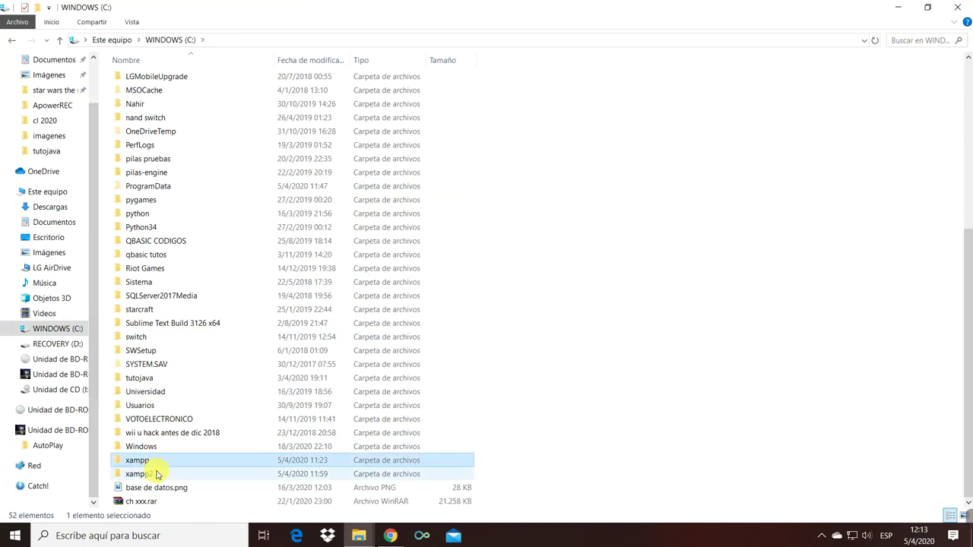
{"action": "left_click", "coordinate": [157, 475]}
{"action": "left_click", "coordinate": [160, 462]}
{"action": "left_click", "coordinate": [166, 473]}
{"action": "double_click", "coordinate": [172, 473]}
{"action": "scroll", "coordinate": [215, 442], "scroll_direction": "down", "scroll_amount": 7}
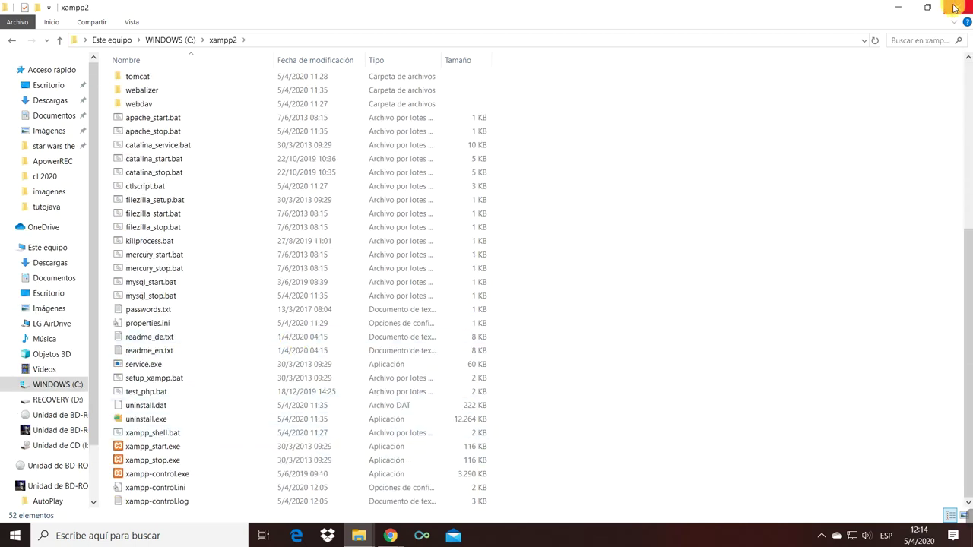
{"action": "left_click", "coordinate": [898, 7]}
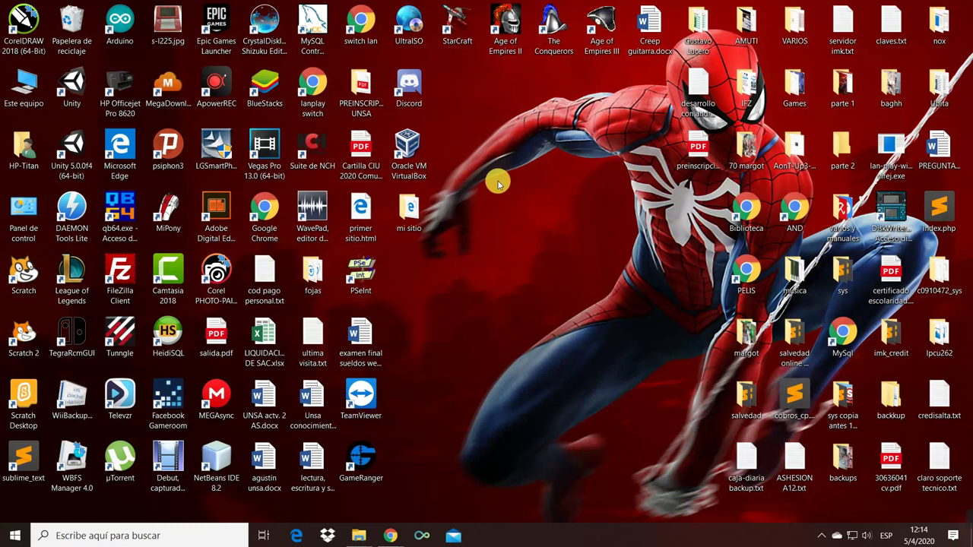
{"action": "double_click", "coordinate": [24, 86]}
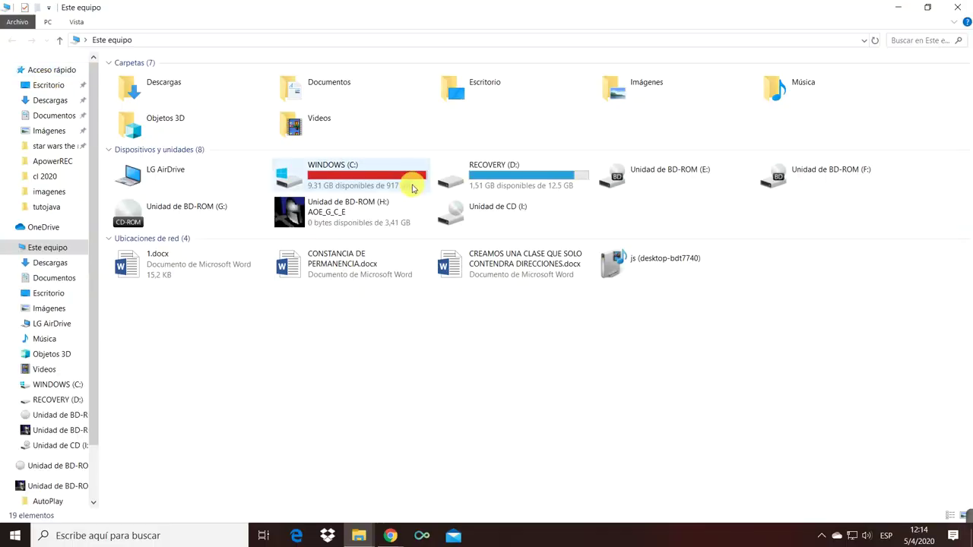
{"action": "double_click", "coordinate": [407, 187]}
{"action": "scroll", "coordinate": [204, 366], "scroll_direction": "down", "scroll_amount": 2}
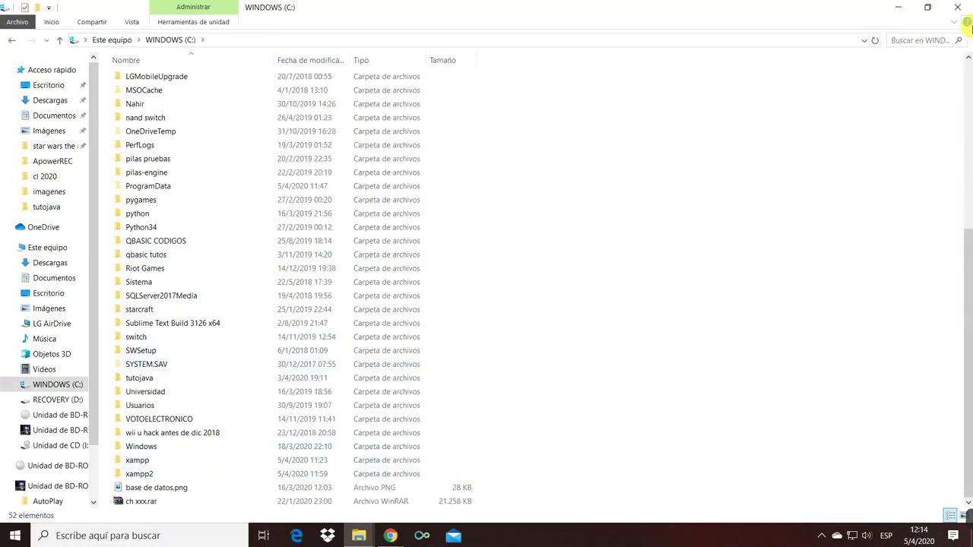
{"action": "left_click", "coordinate": [957, 7]}
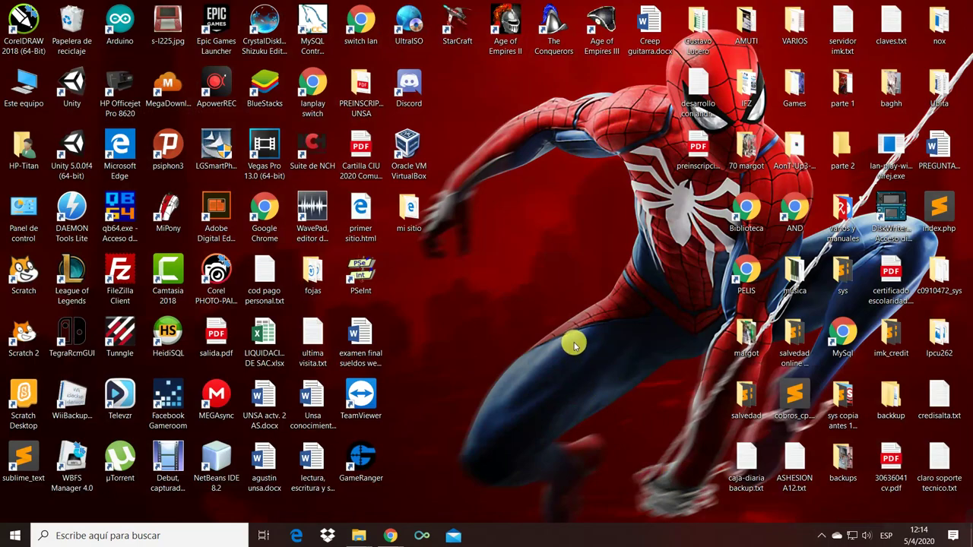
Step: Open the xampp2 installation folder on drive C: and locate xampp-control.exe in it
{"action": "double_click", "coordinate": [39, 90]}
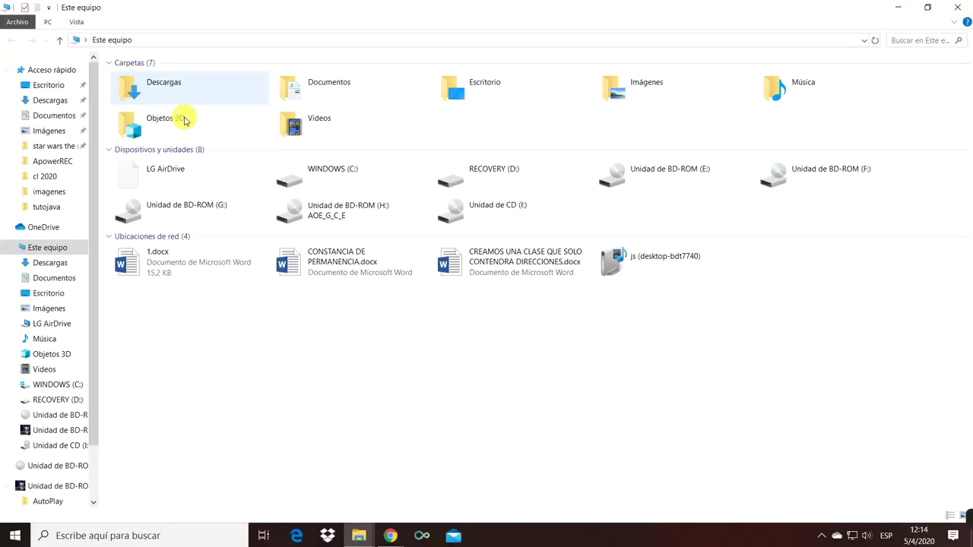
{"action": "double_click", "coordinate": [373, 174]}
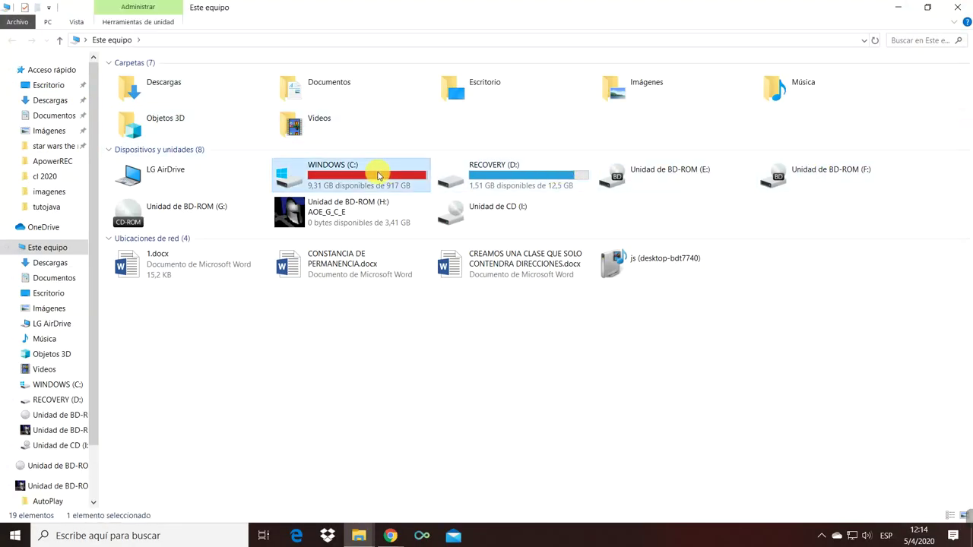
{"action": "scroll", "coordinate": [304, 289], "scroll_direction": "down", "scroll_amount": 7}
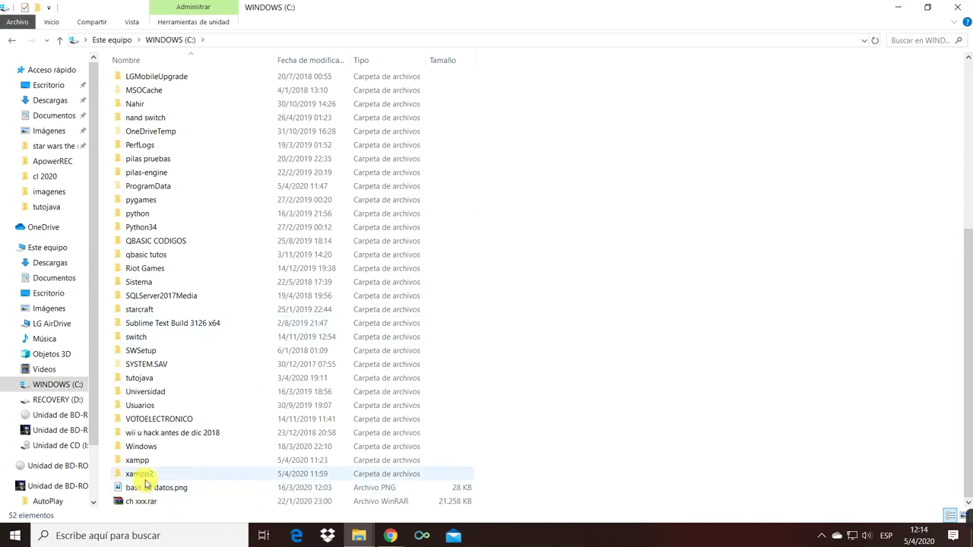
{"action": "scroll", "coordinate": [148, 475], "scroll_direction": "up", "scroll_amount": 1}
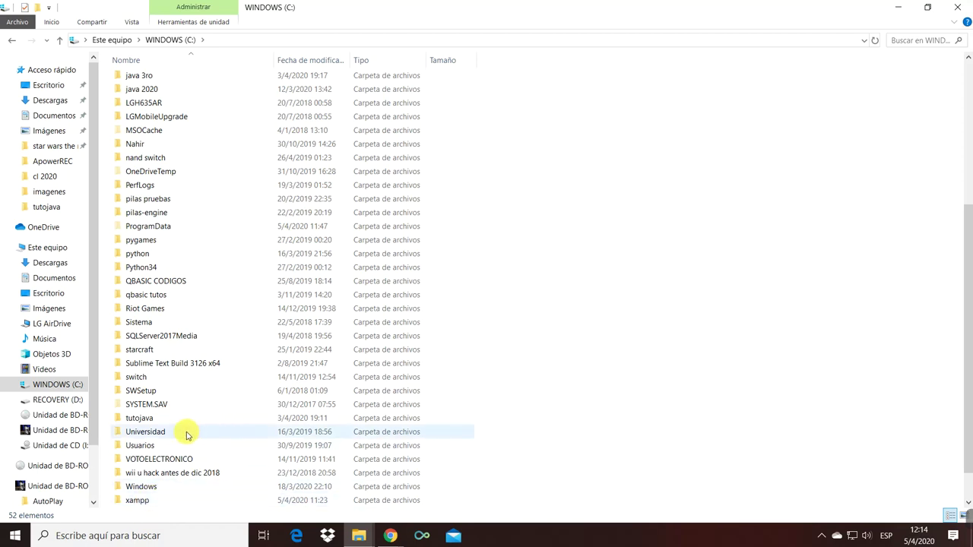
{"action": "scroll", "coordinate": [179, 449], "scroll_direction": "down", "scroll_amount": 1}
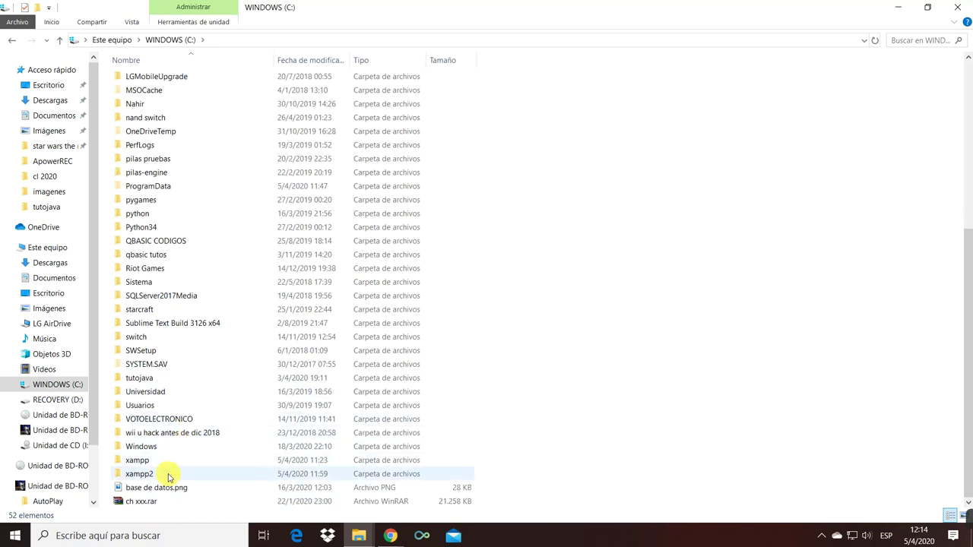
{"action": "left_click", "coordinate": [168, 476]}
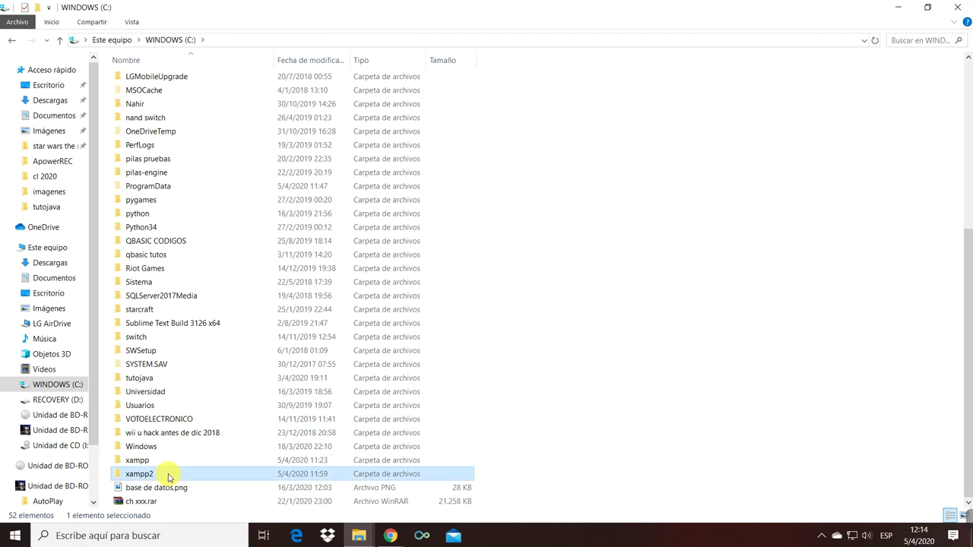
{"action": "double_click", "coordinate": [169, 477]}
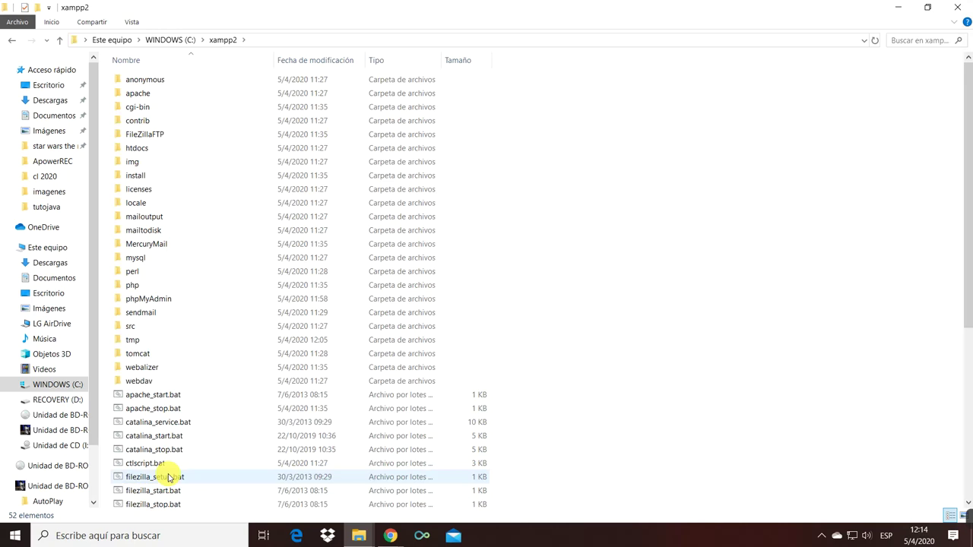
{"action": "scroll", "coordinate": [304, 105], "scroll_direction": "down", "scroll_amount": 7}
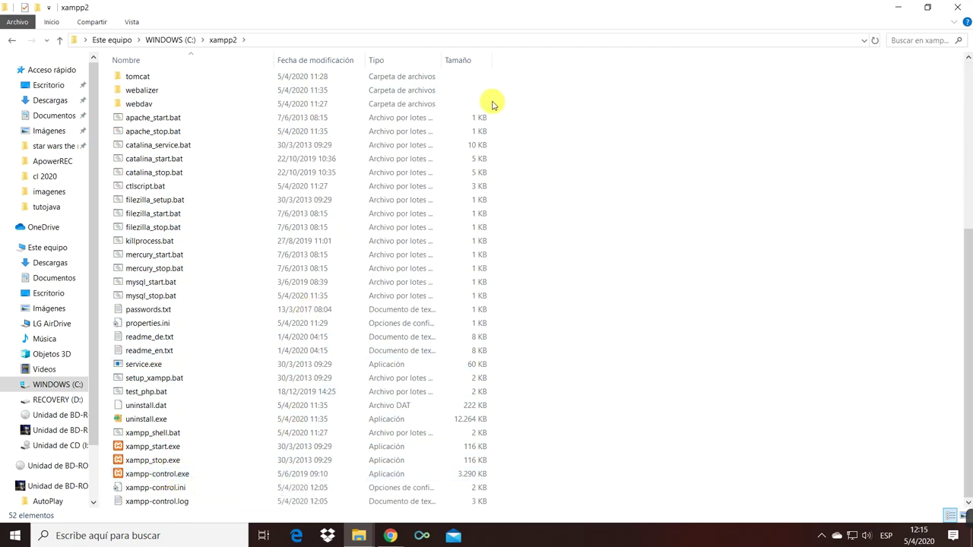
{"action": "mouse_move", "coordinate": [185, 479]}
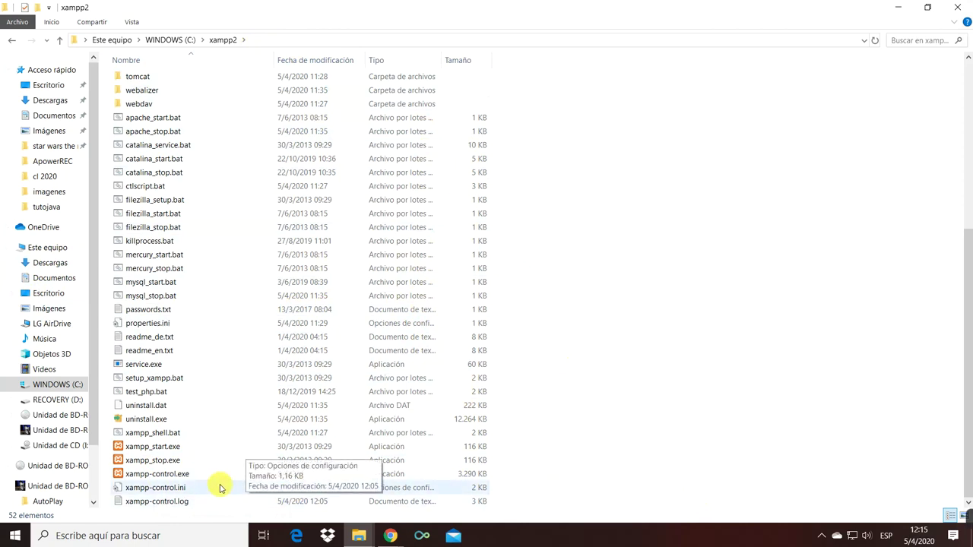
Step: Copy xampp-control.exe from the xampp2 folder and paste it on the desktop as a shortcut
{"action": "left_click", "coordinate": [163, 476]}
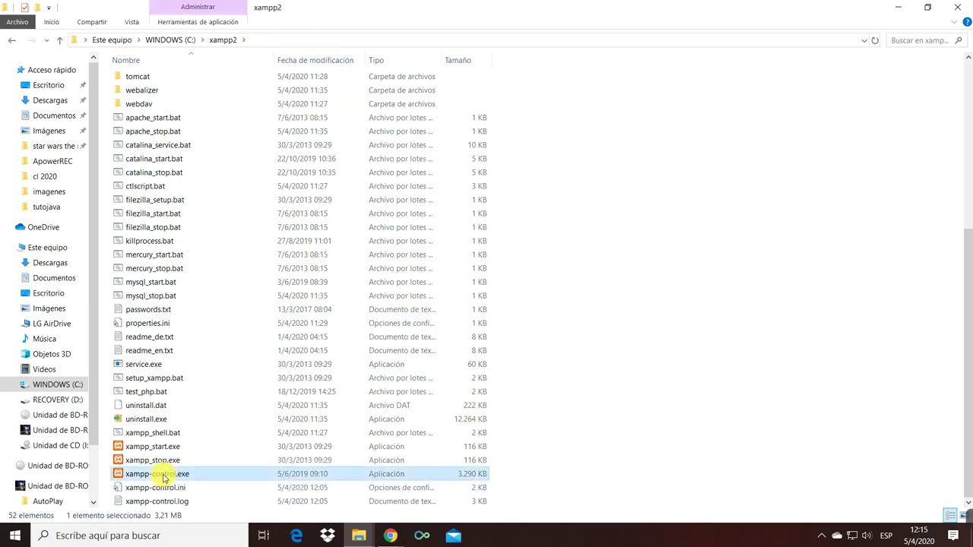
{"action": "right_click", "coordinate": [163, 476]}
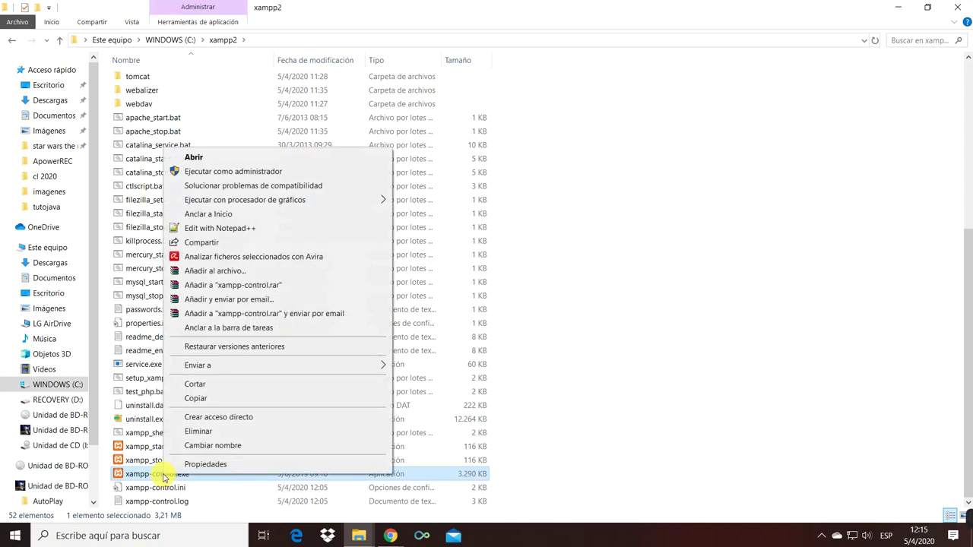
{"action": "left_click", "coordinate": [222, 402]}
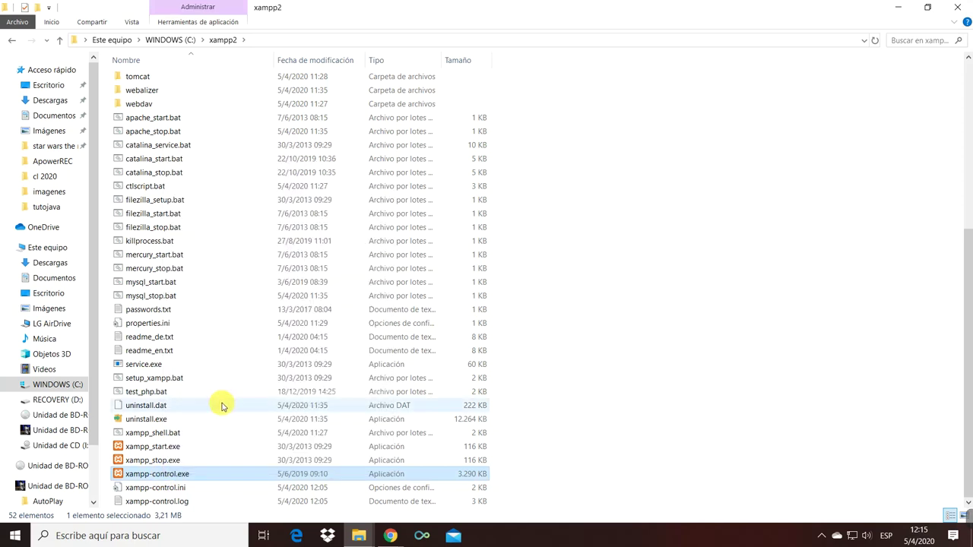
{"action": "left_click", "coordinate": [960, 6]}
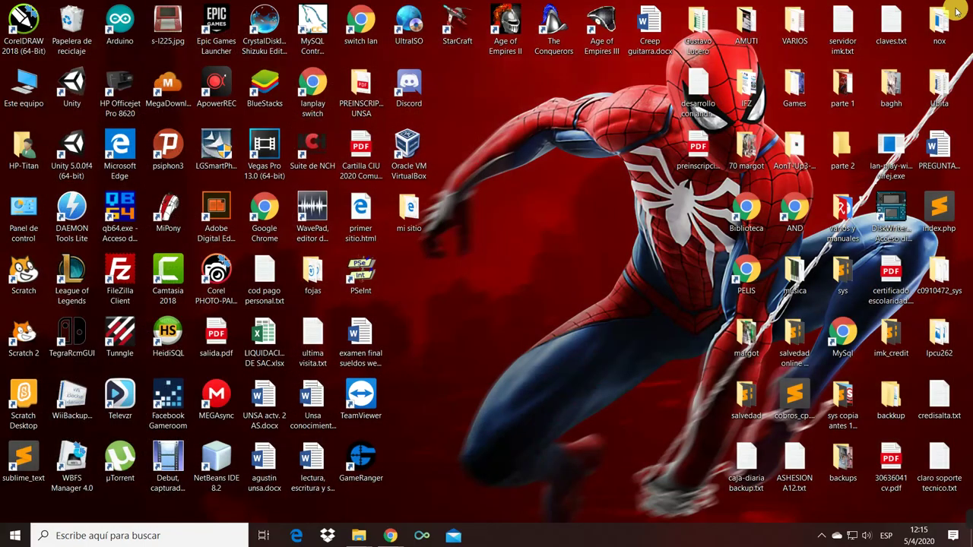
{"action": "right_click", "coordinate": [415, 263]}
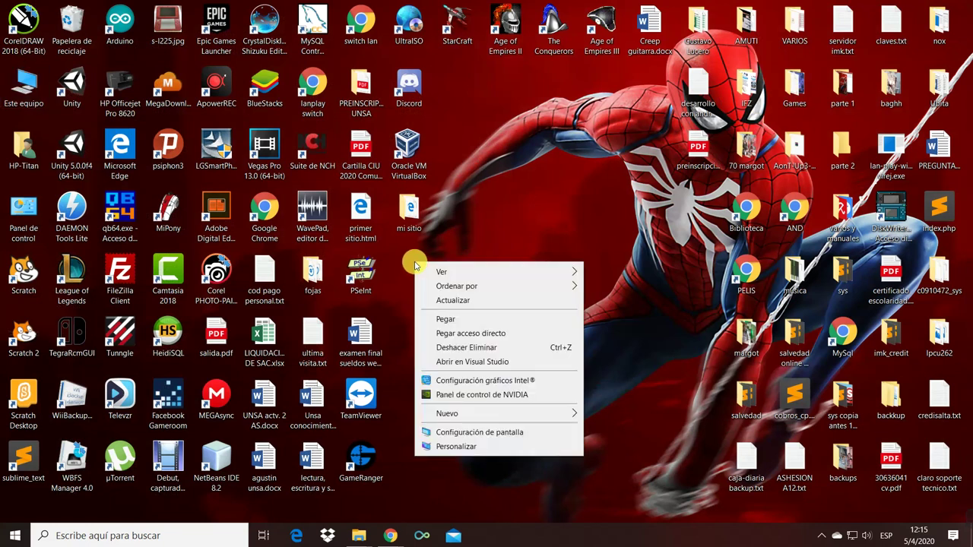
{"action": "left_click", "coordinate": [481, 334]}
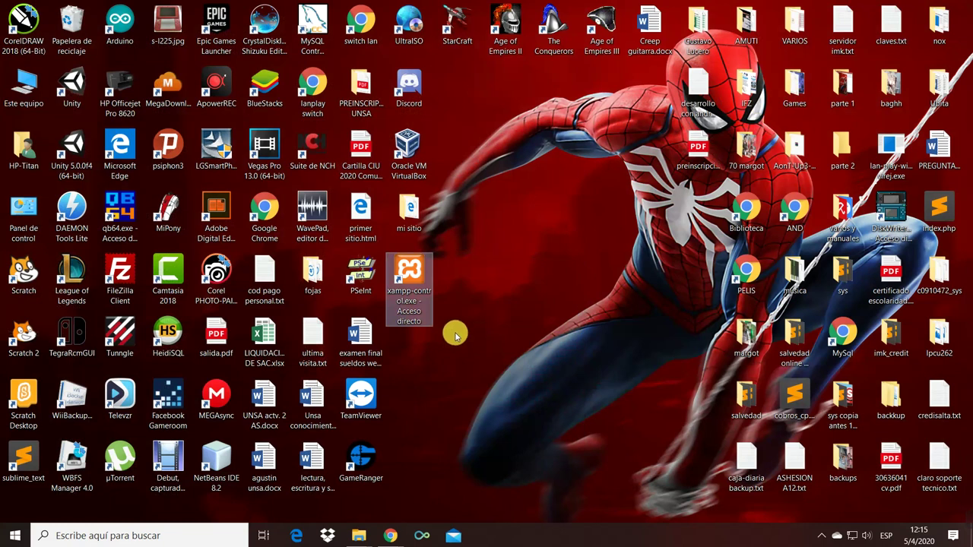
Step: Rename the new xampp-control.exe desktop shortcut to xampp and launch the XAMPP Control Panel from it
{"action": "right_click", "coordinate": [417, 311]}
{"action": "left_click", "coordinate": [507, 495]}
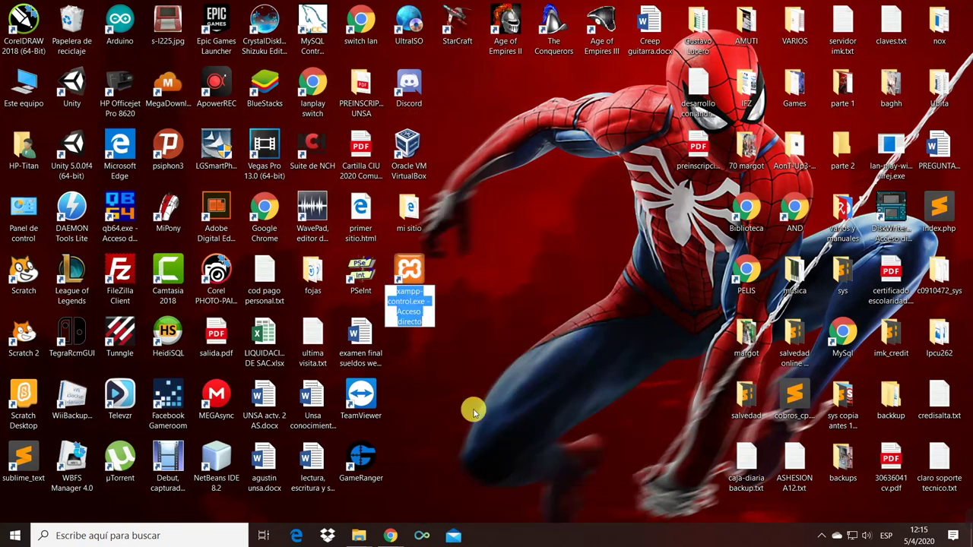
{"action": "left_click_drag", "start_coordinate": [417, 290], "coordinate": [491, 358]}
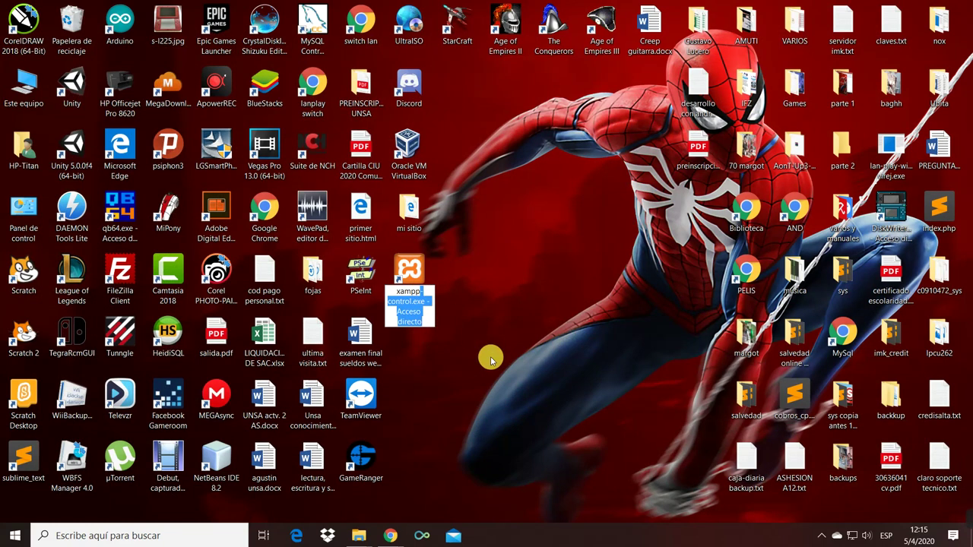
{"action": "key", "text": "Delete"}
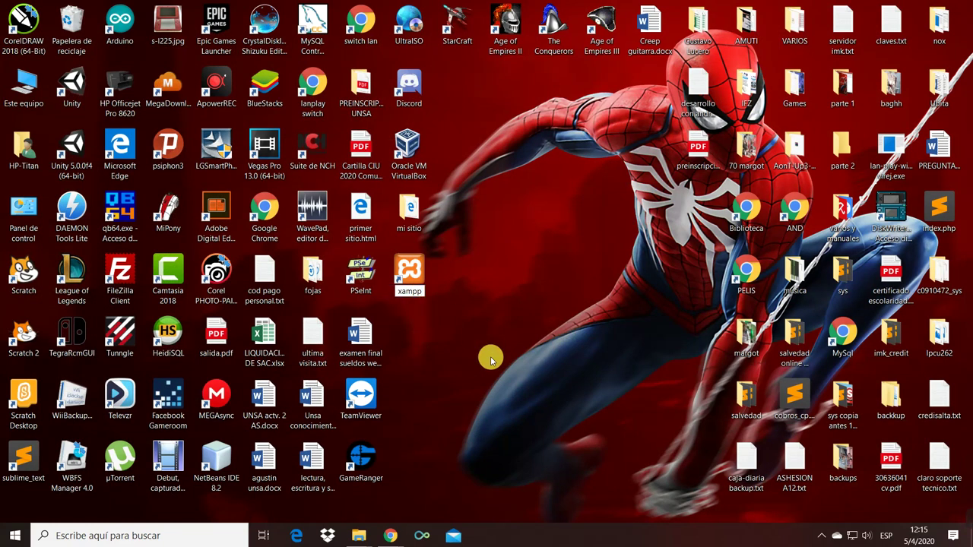
{"action": "key", "text": "Return"}
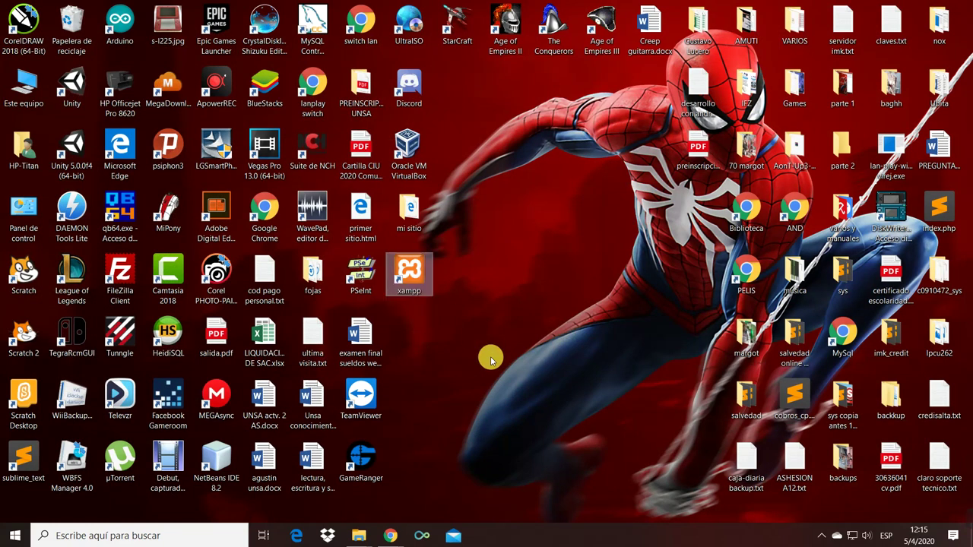
{"action": "double_click", "coordinate": [411, 270]}
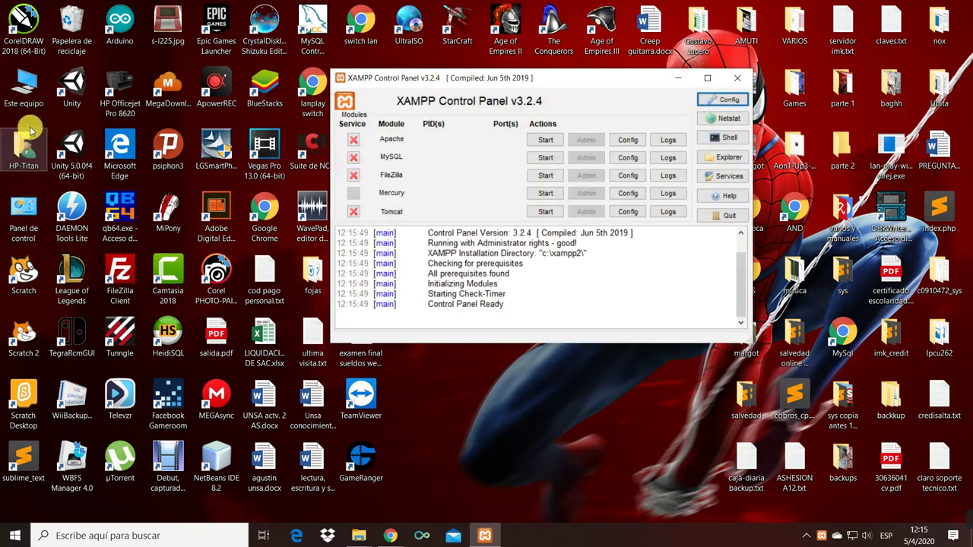
Step: Look up xampp-control.exe in the xampp2 folder on drive C: again and close the folder window
{"action": "double_click", "coordinate": [25, 95]}
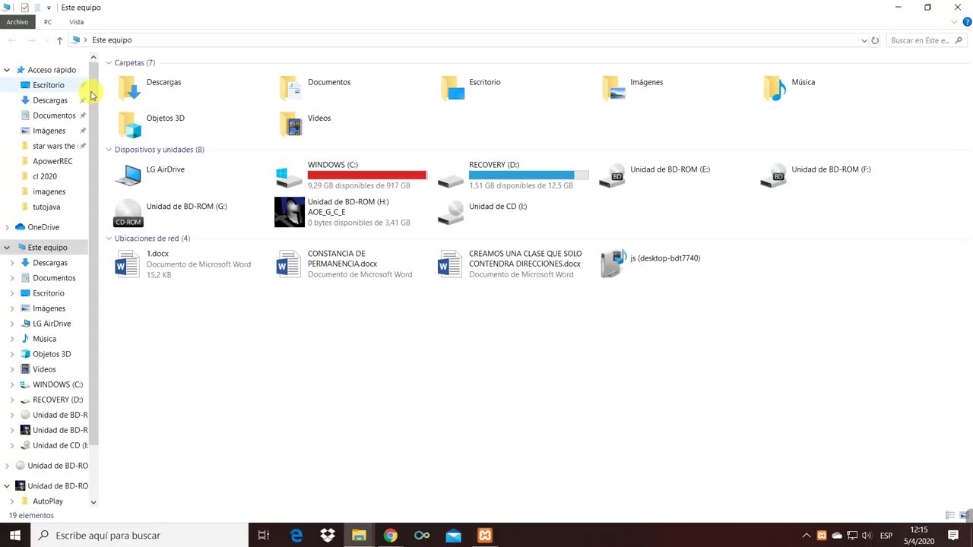
{"action": "left_click", "coordinate": [377, 173]}
{"action": "double_click", "coordinate": [378, 173]}
{"action": "scroll", "coordinate": [315, 327], "scroll_direction": "down", "scroll_amount": 8}
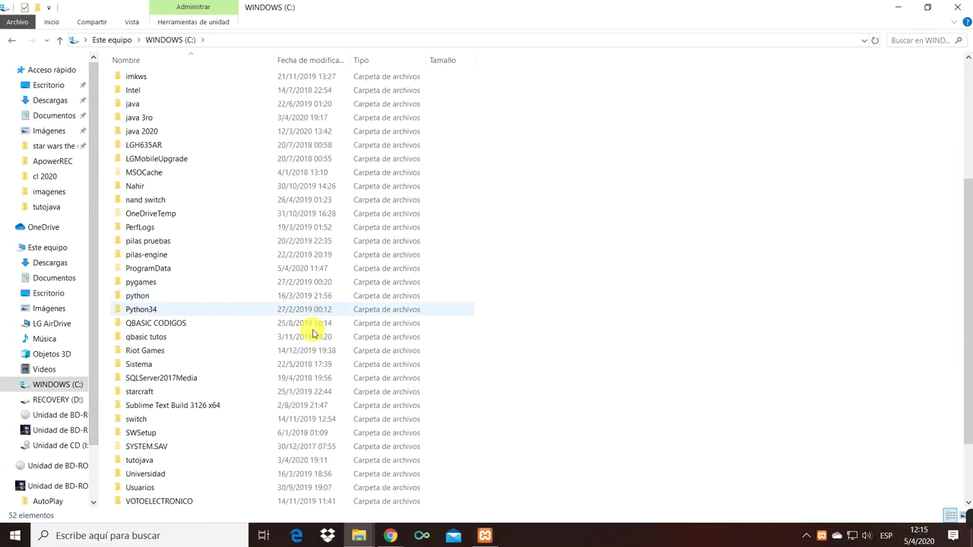
{"action": "double_click", "coordinate": [182, 475]}
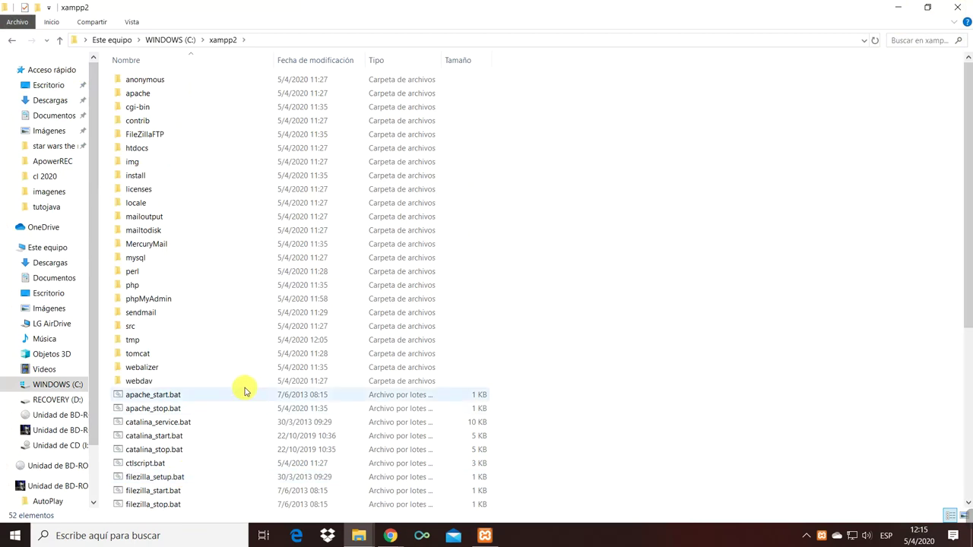
{"action": "scroll", "coordinate": [243, 387], "scroll_direction": "down", "scroll_amount": 7}
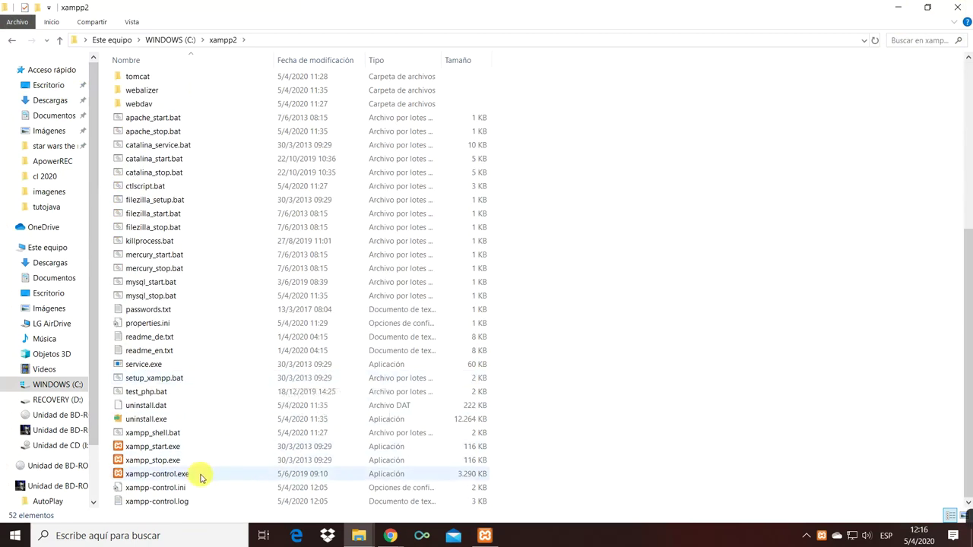
{"action": "left_click", "coordinate": [968, 7]}
Step: Move the XAMPP Control Panel window aside and start the Apache and MySQL modules
{"action": "left_click_drag", "start_coordinate": [587, 82], "coordinate": [501, 94]}
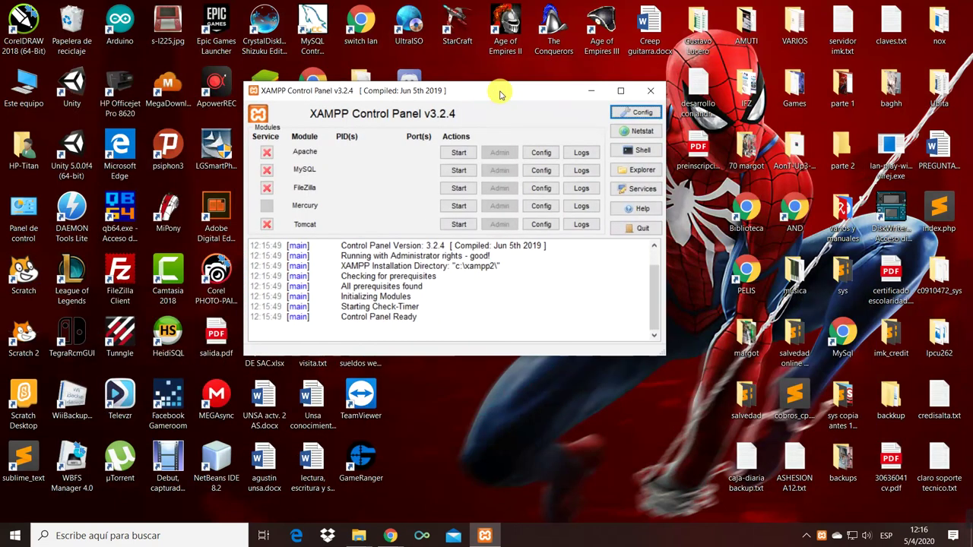
{"action": "left_click", "coordinate": [461, 155]}
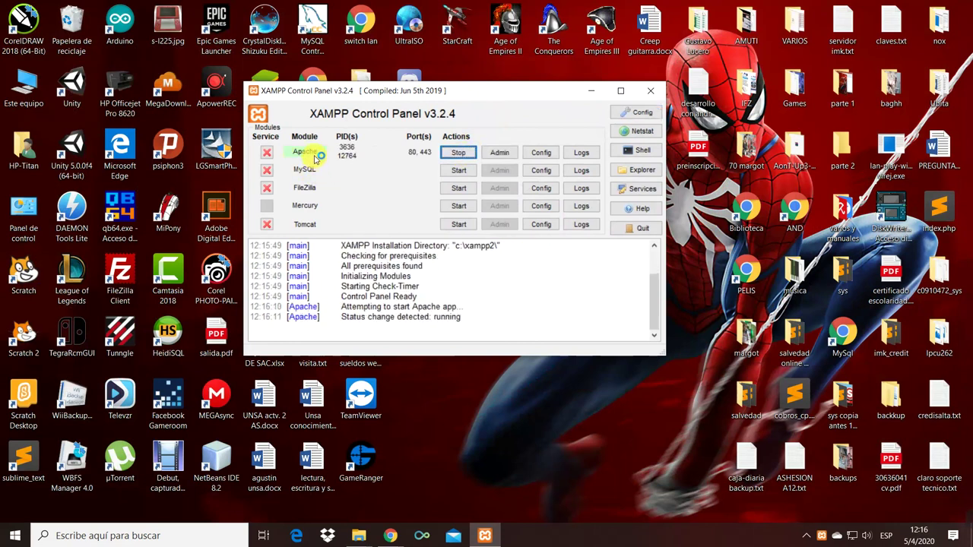
{"action": "left_click", "coordinate": [459, 171]}
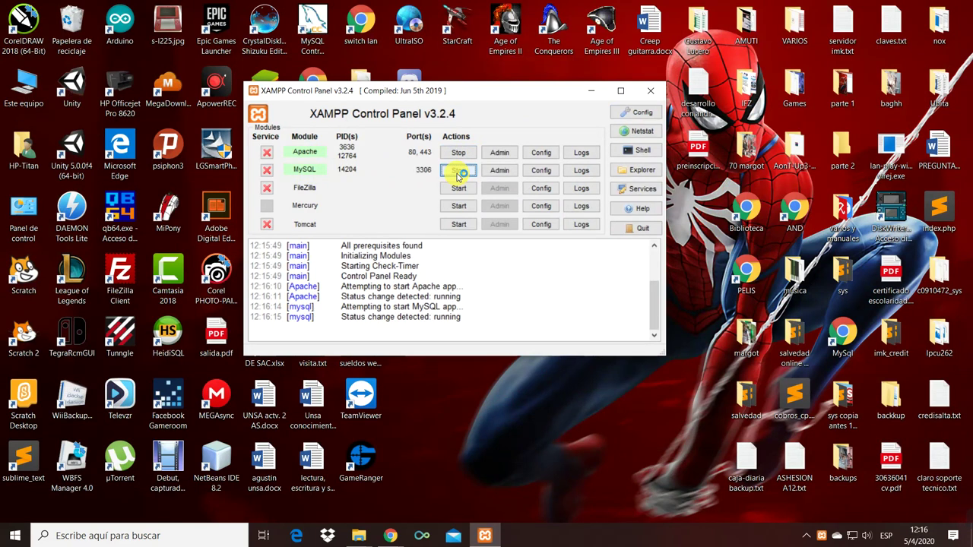
Step: Stop the MySQL and Apache modules and close the XAMPP Control Panel window
{"action": "left_click", "coordinate": [460, 170]}
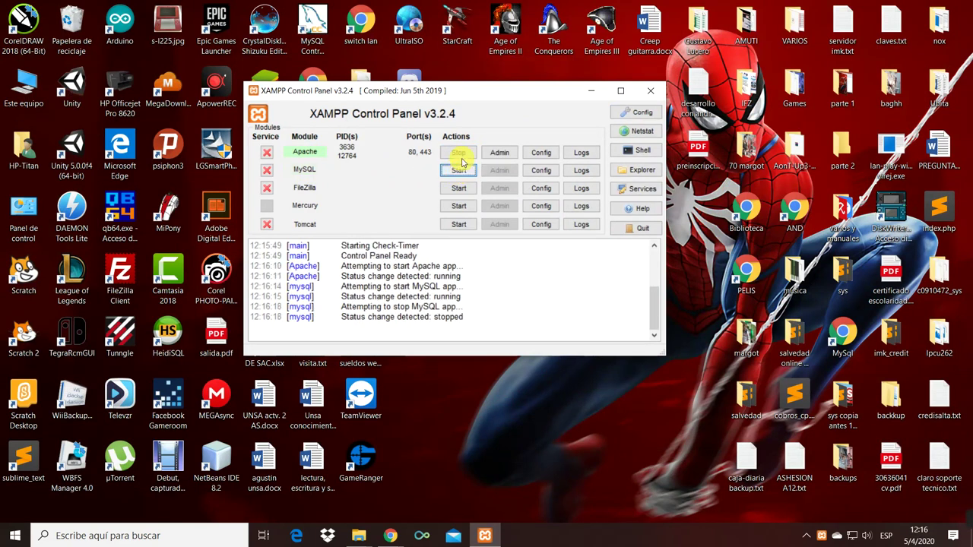
{"action": "left_click", "coordinate": [459, 152]}
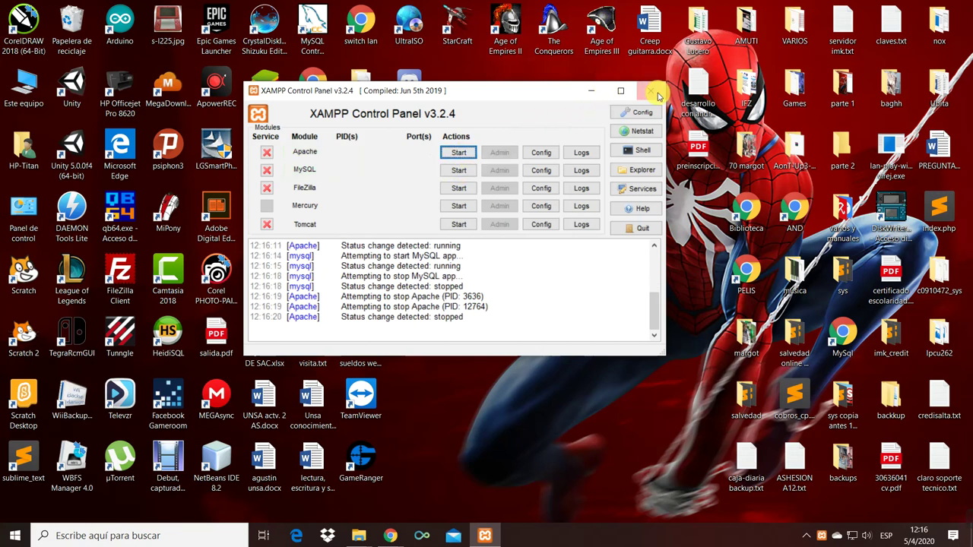
{"action": "left_click", "coordinate": [658, 93]}
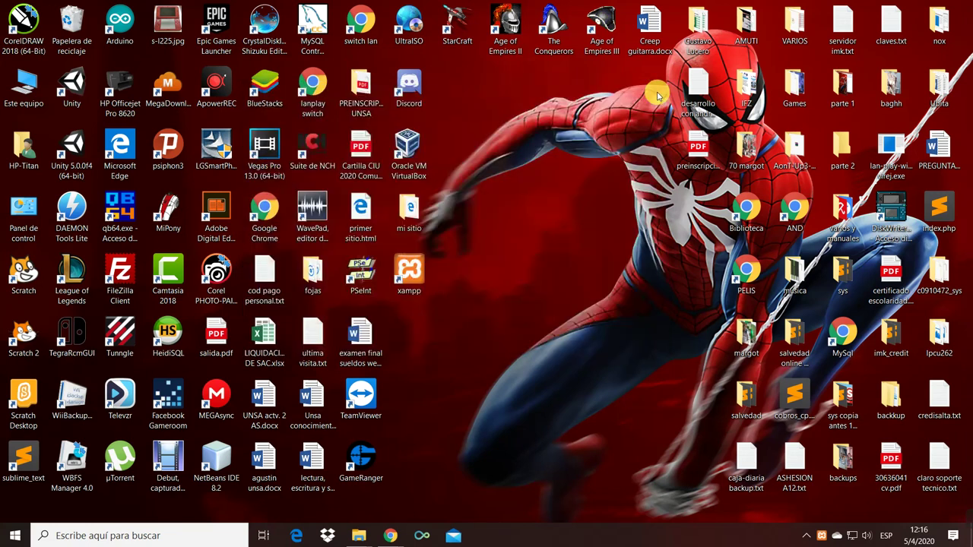
Step: Quit the XAMPP Control Panel still running among the hidden background programs
{"action": "left_click", "coordinate": [811, 536]}
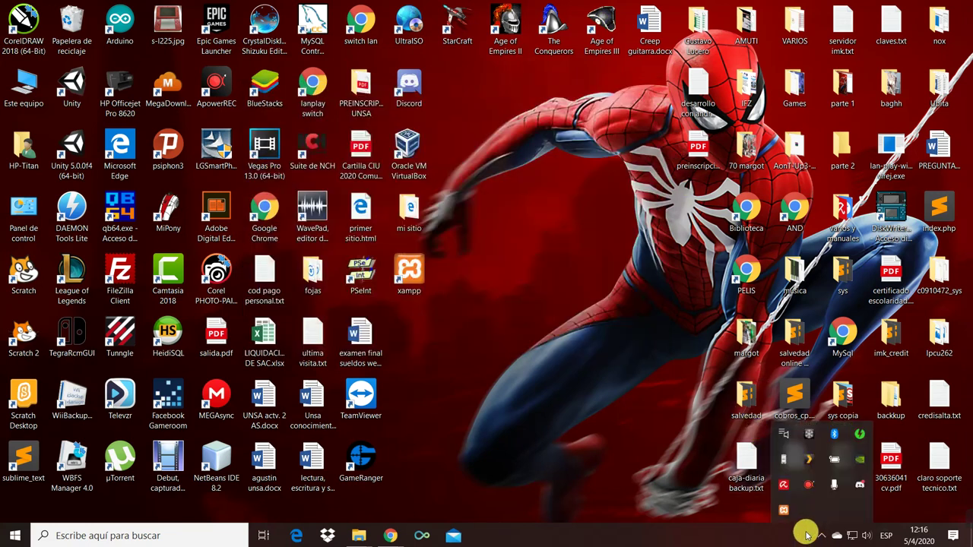
{"action": "right_click", "coordinate": [784, 510]}
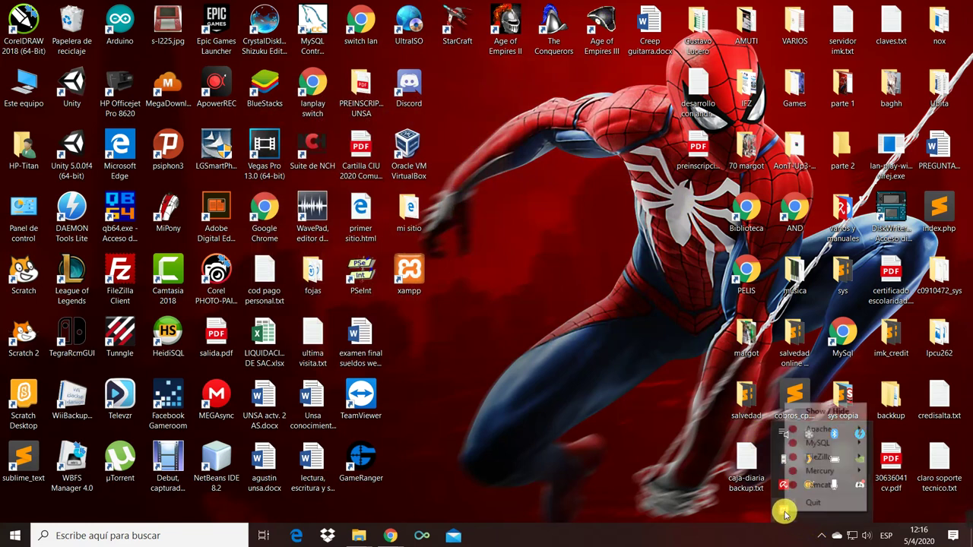
{"action": "left_click", "coordinate": [815, 504]}
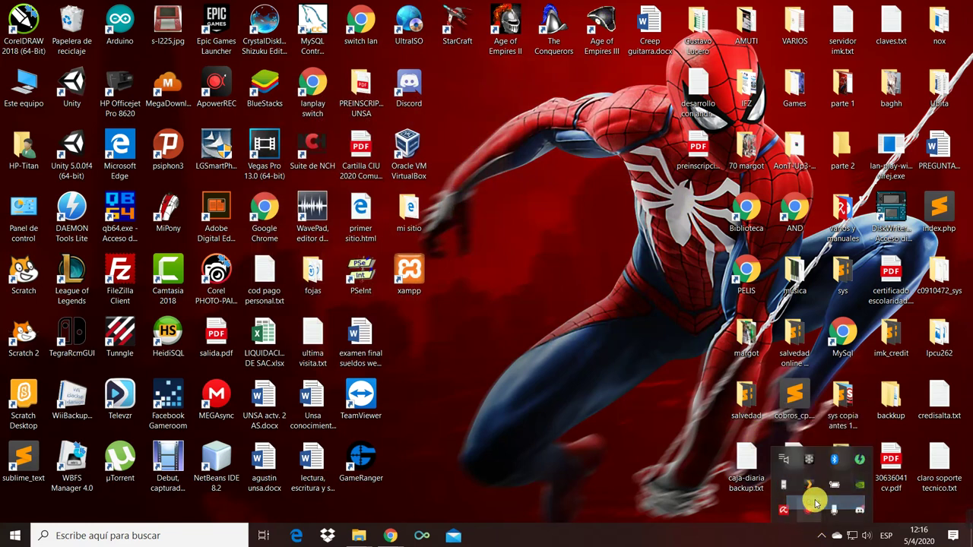
{"action": "left_click", "coordinate": [628, 380]}
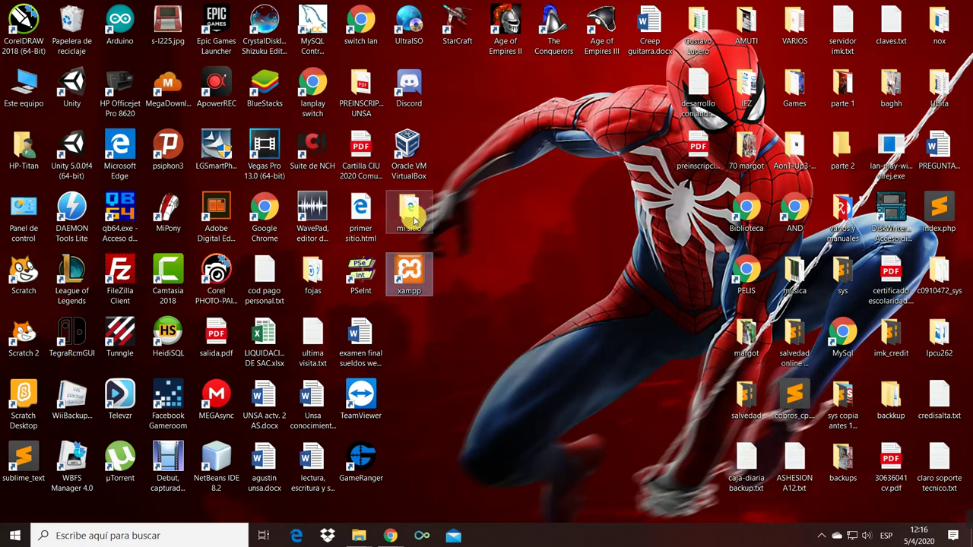
Step: Reopen the XAMPP Control Panel from the xampp desktop shortcut for a brief look and close its window
{"action": "left_click", "coordinate": [407, 267]}
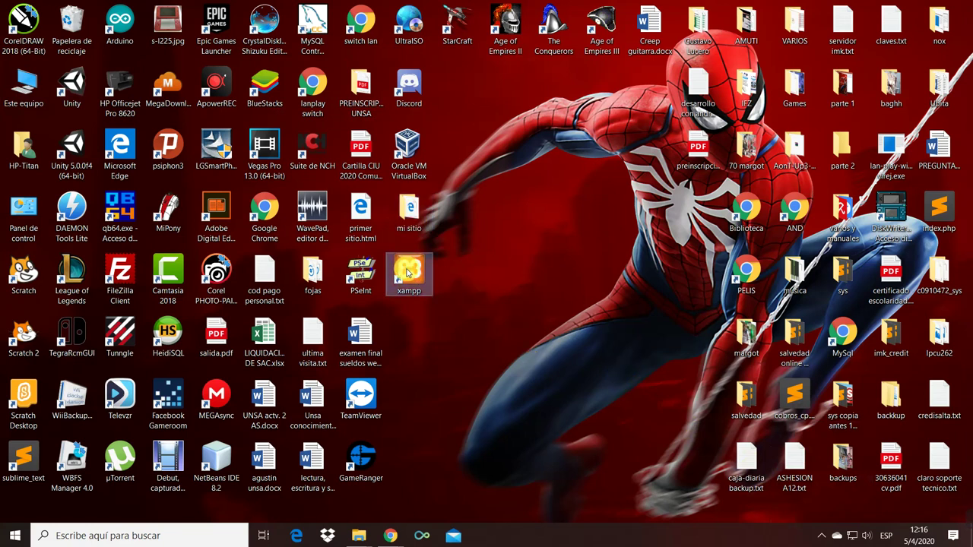
{"action": "double_click", "coordinate": [430, 268]}
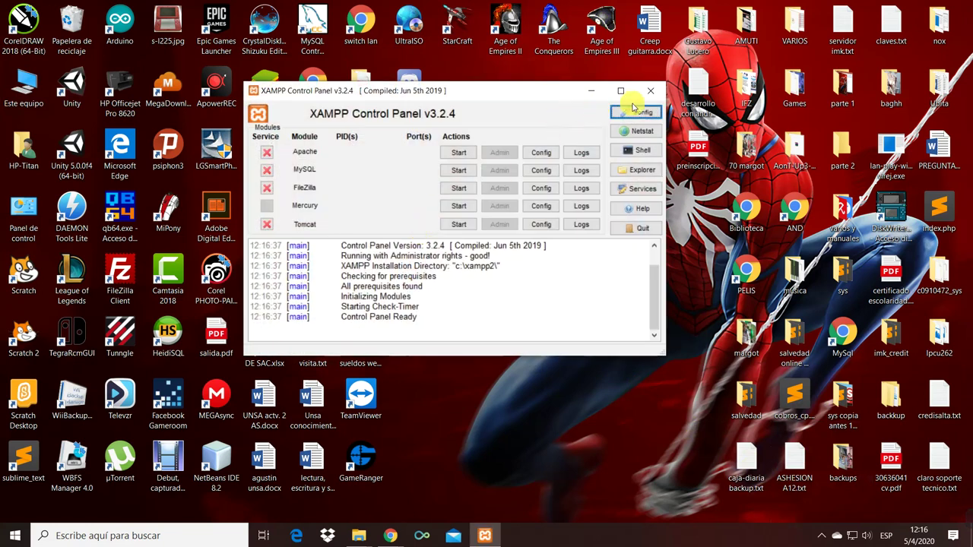
{"action": "left_click", "coordinate": [656, 95]}
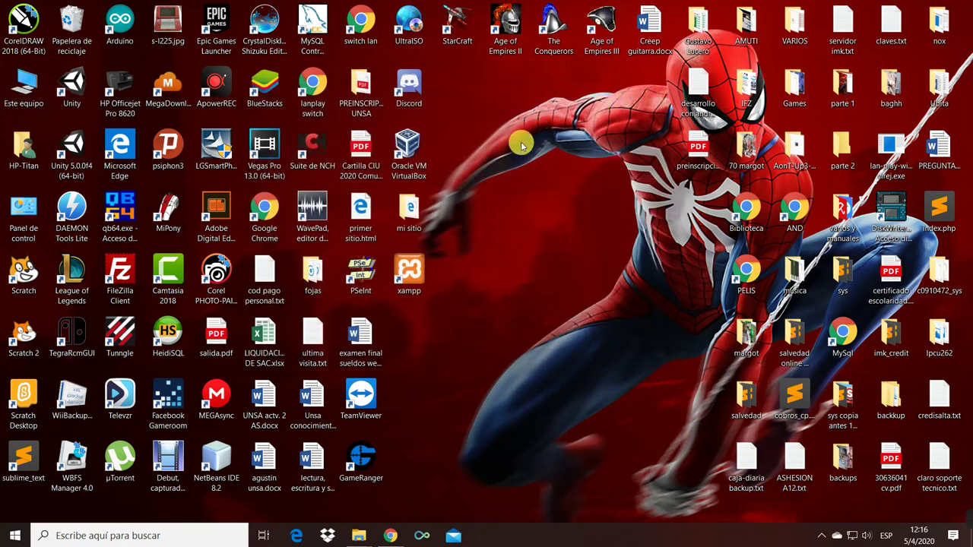
{"action": "left_click", "coordinate": [417, 156]}
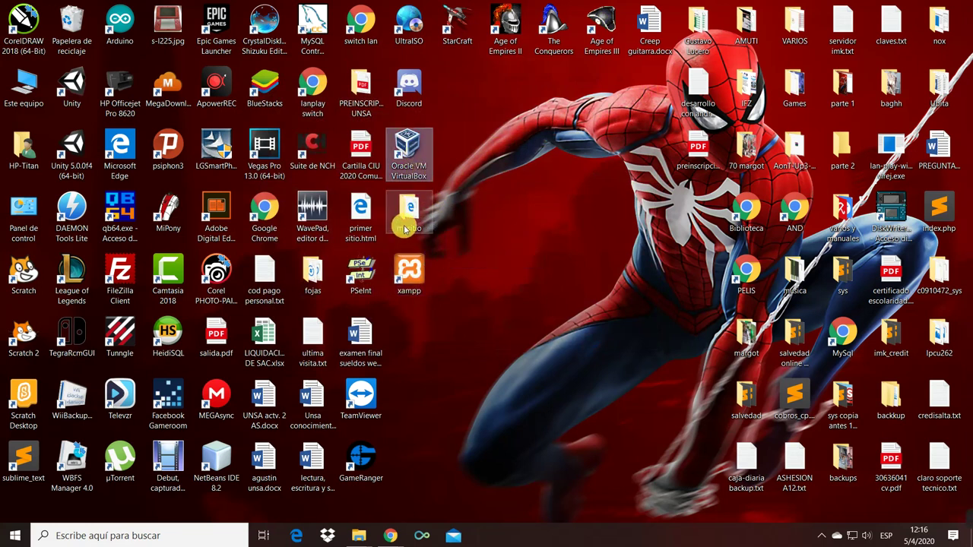
{"action": "left_click", "coordinate": [406, 222]}
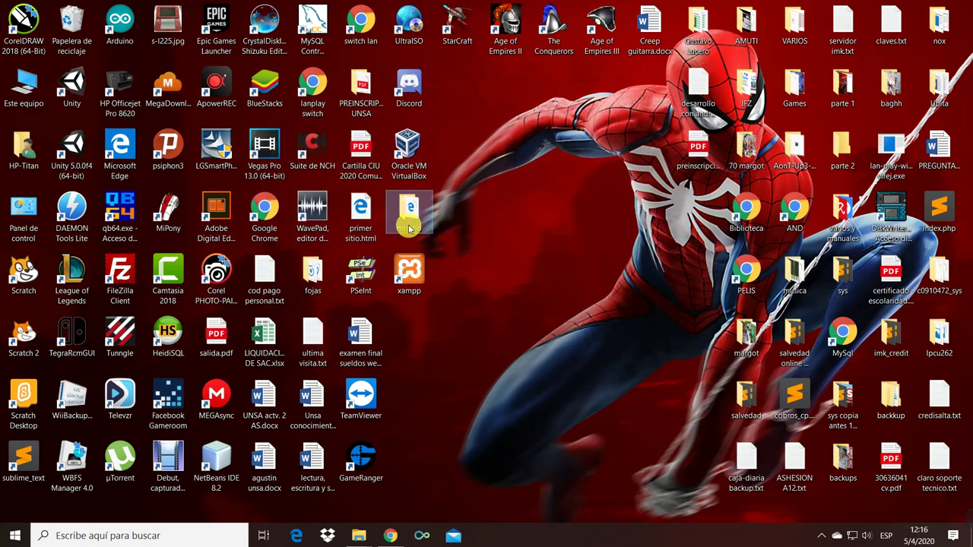
{"action": "left_click", "coordinate": [408, 156]}
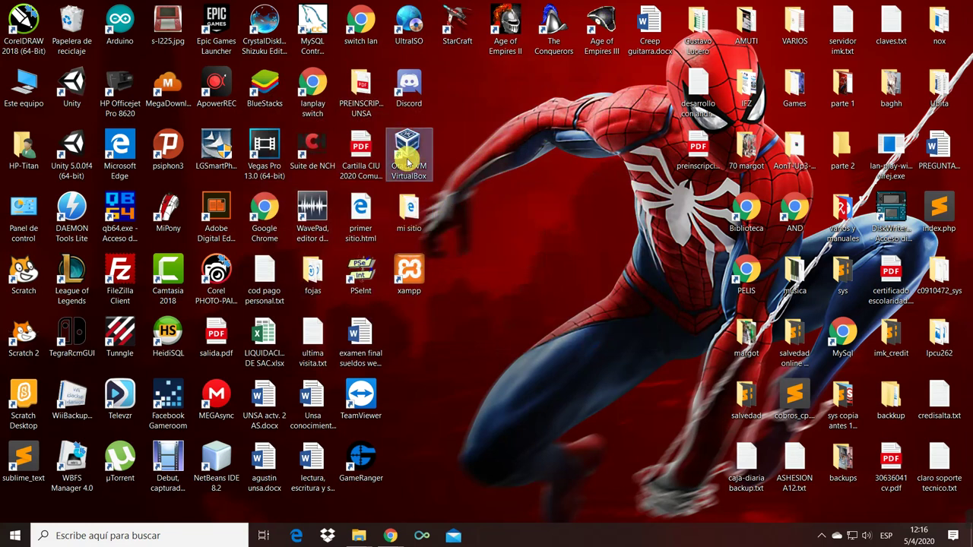
{"action": "left_click", "coordinate": [407, 263]}
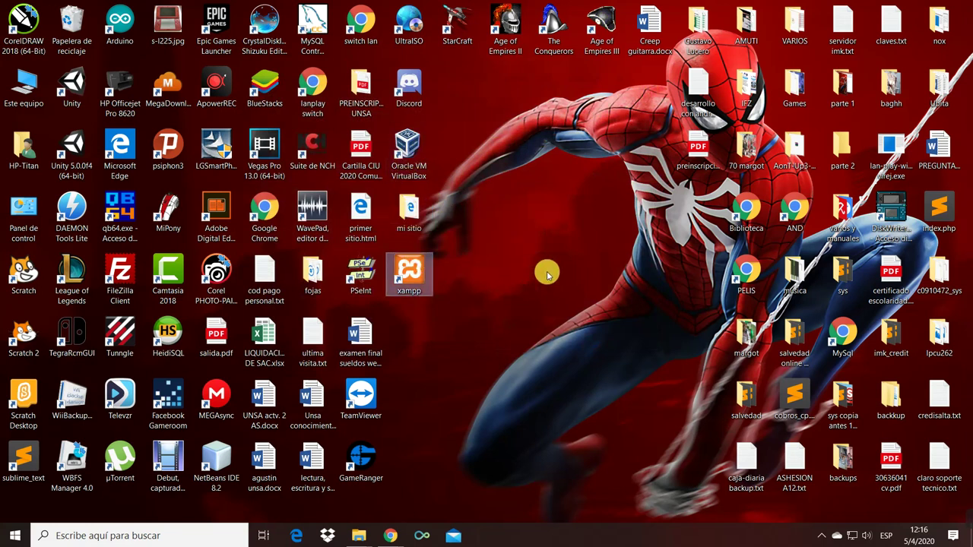